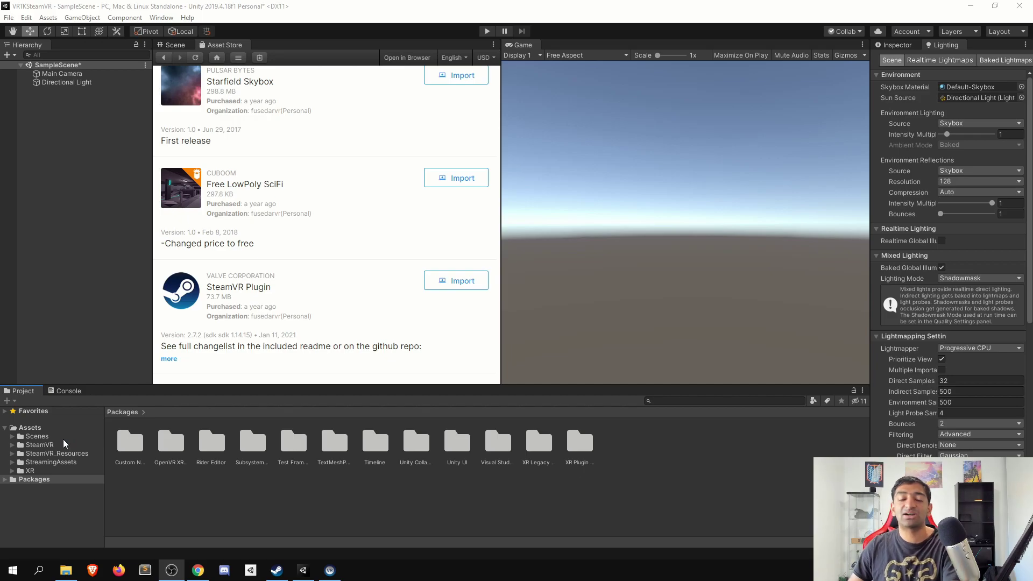
Step: Switch from Unity to the Chrome window showing the Tilia packages page
key("alt+Tab")
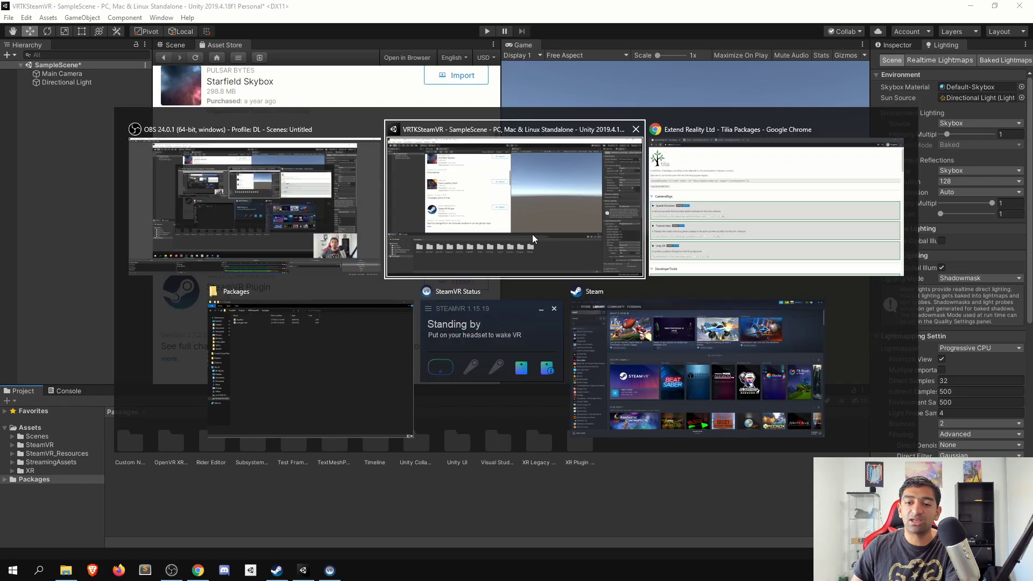
Step: Read the scopedRegistries line on the Tilia packages page, then return to the Unity editor
left_click(699, 209)
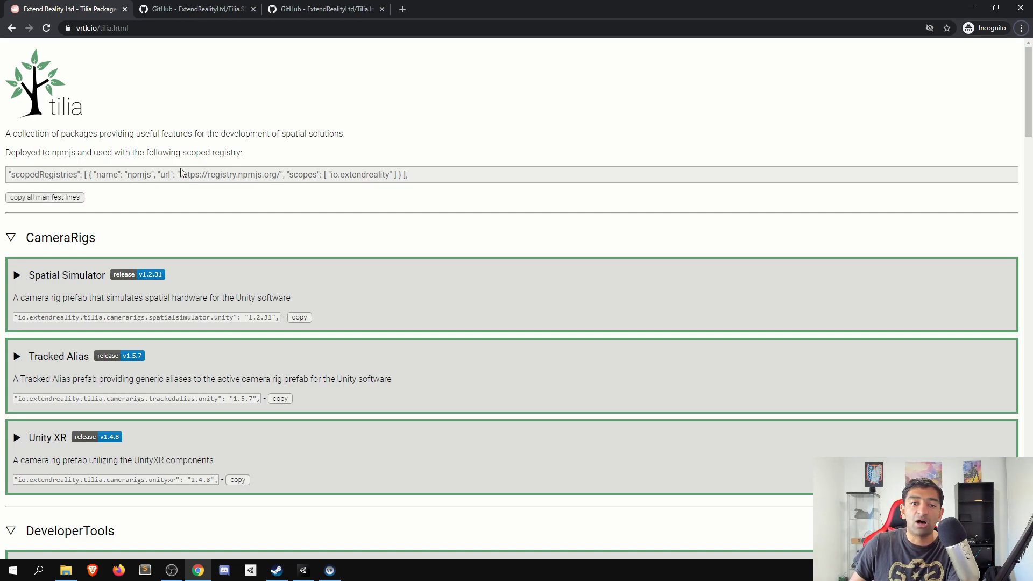
double_click(215, 174)
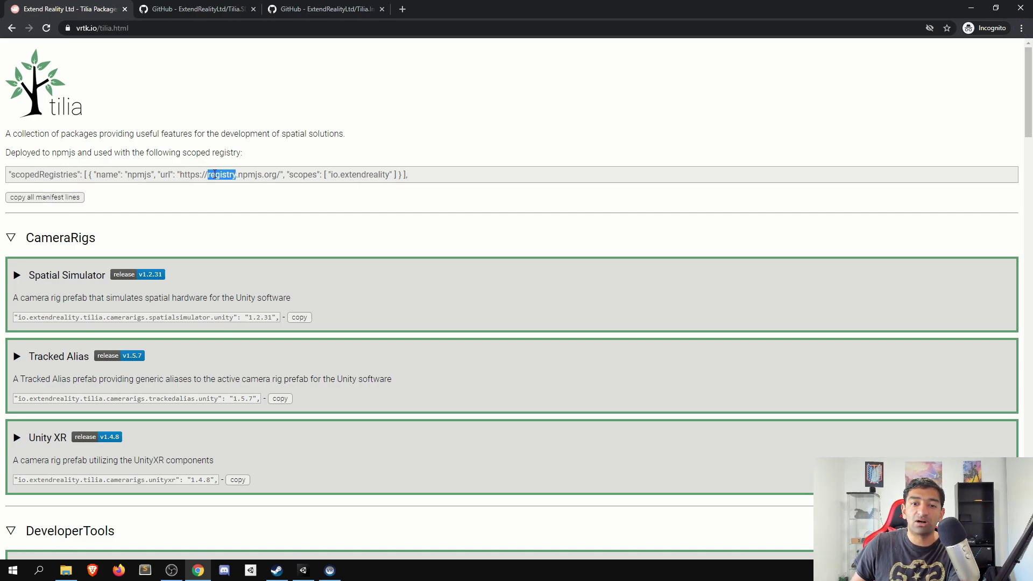
left_click(299, 173)
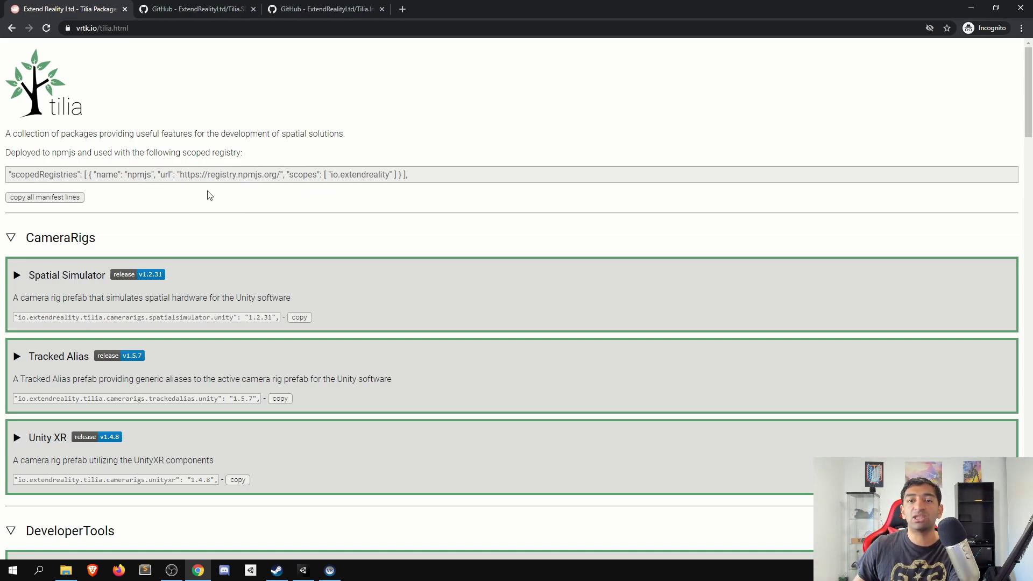
key("alt+Tab")
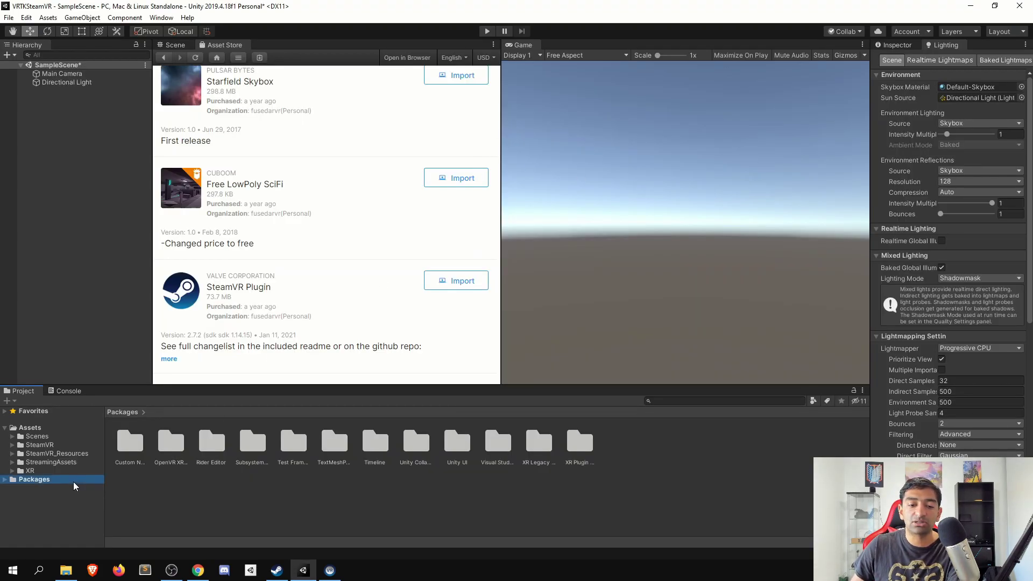
Step: Reveal the project's Packages folder in File Explorer, showing manifest and packages-lock files
right_click(208, 510)
left_click(251, 237)
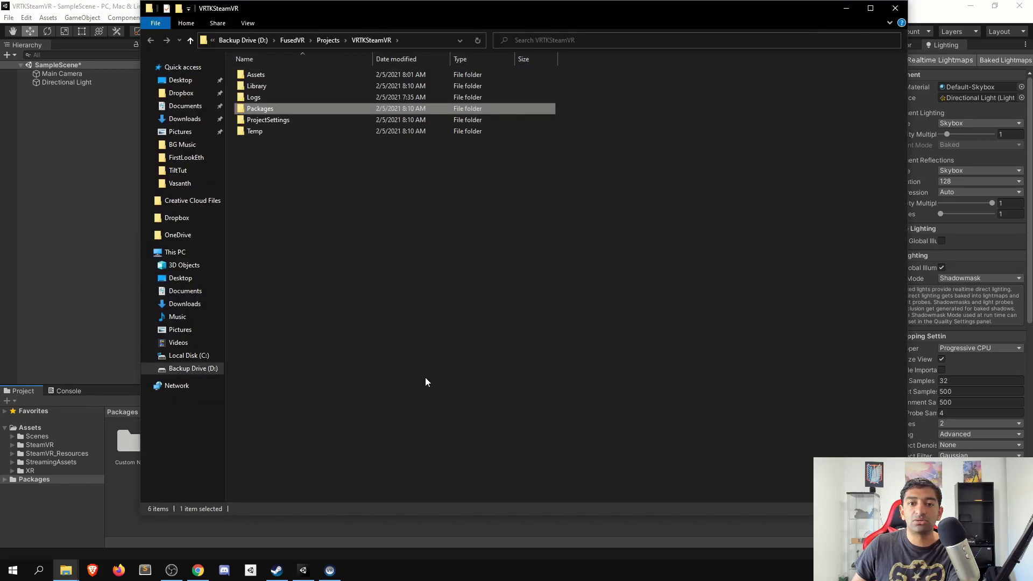
double_click(255, 110)
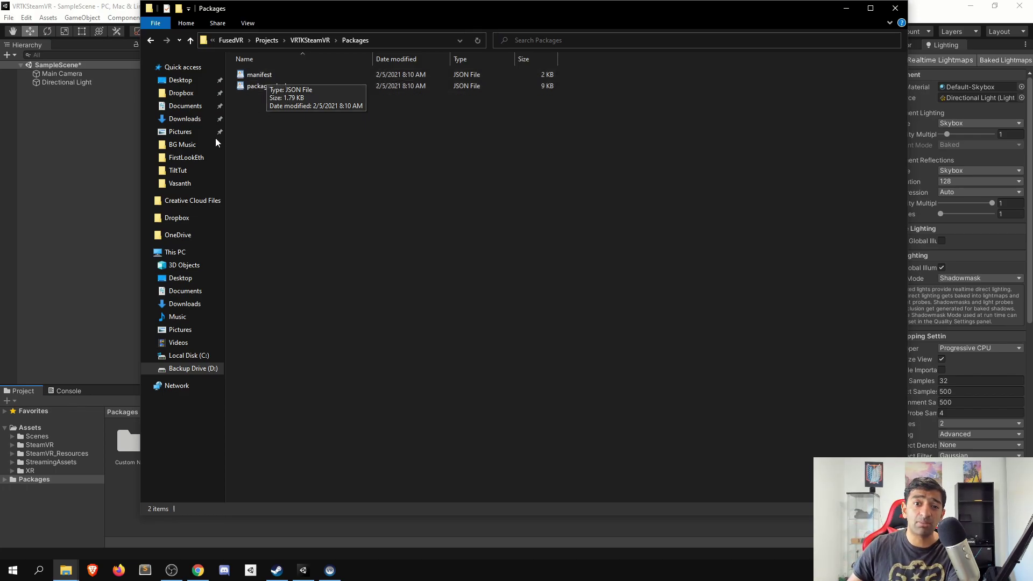
Step: Open the Package Manager section of Project Settings via File > Build Settings > Player Settings
left_click(118, 162)
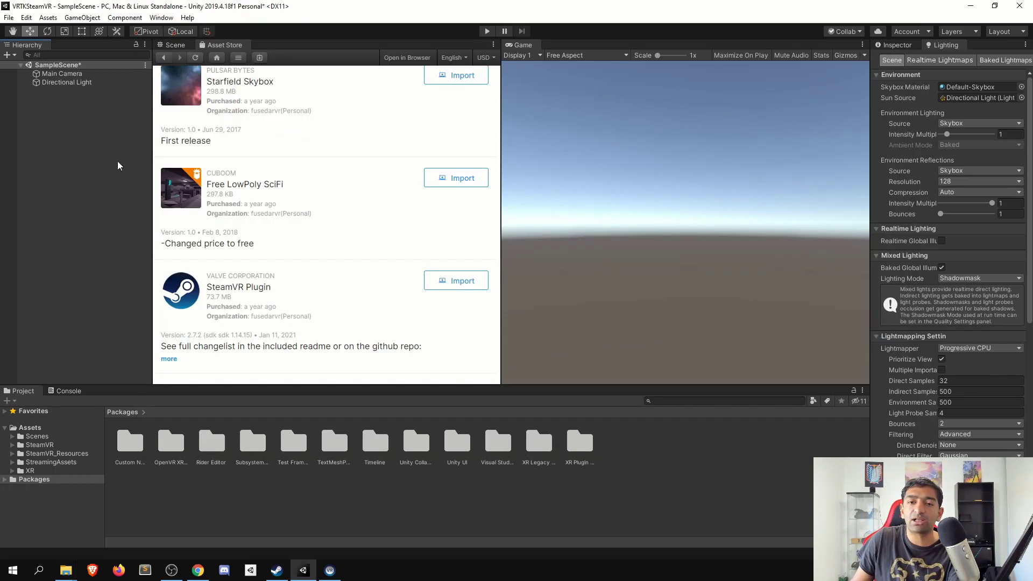
left_click(8, 18)
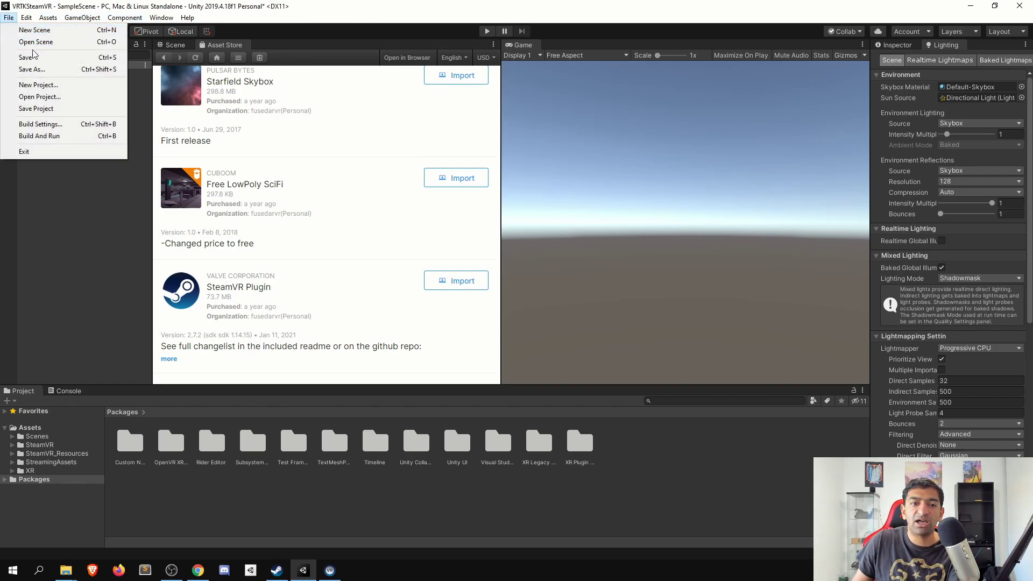
left_click(53, 125)
left_click(301, 419)
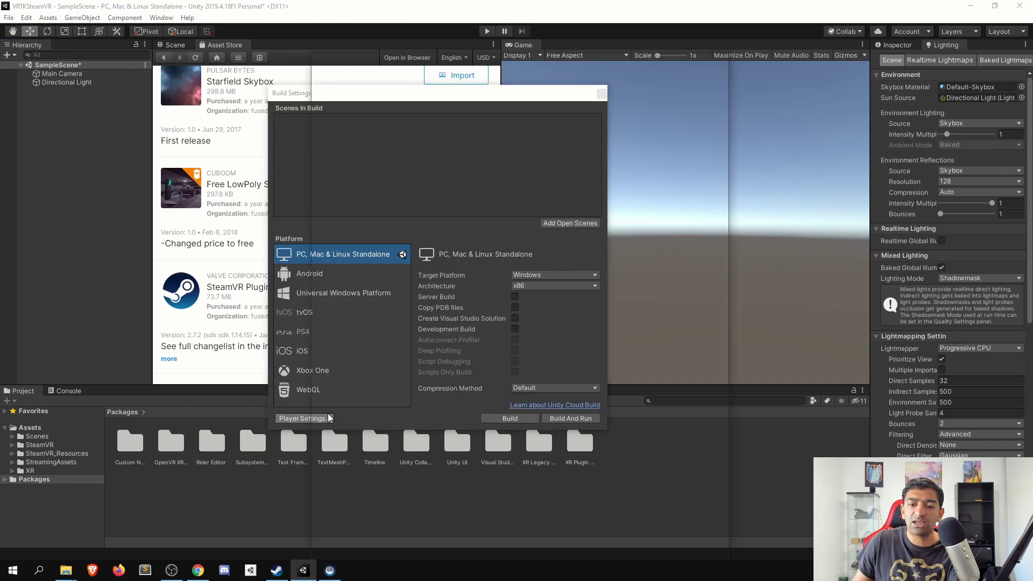
left_click_drag(442, 64, 484, 53)
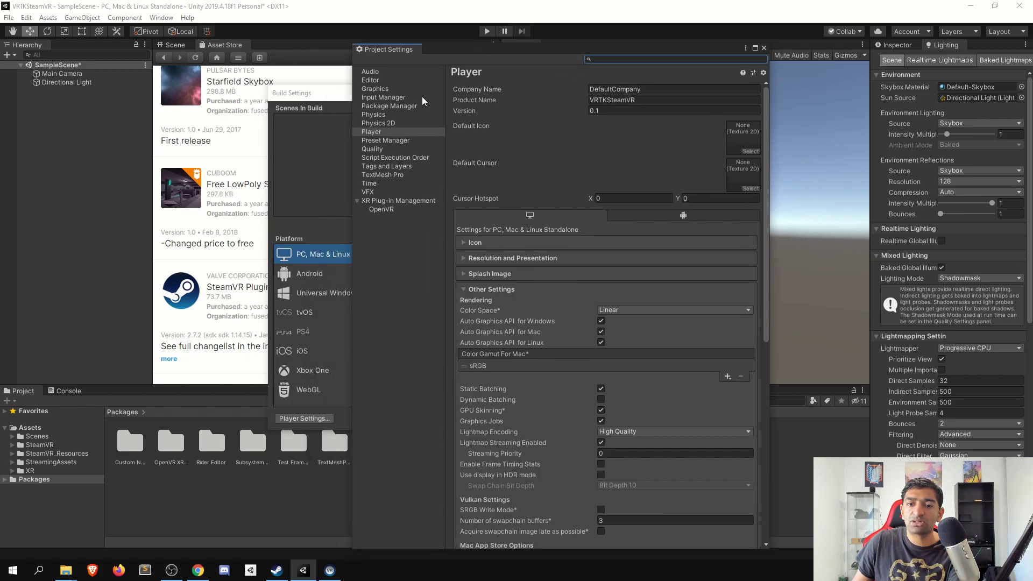
left_click(389, 106)
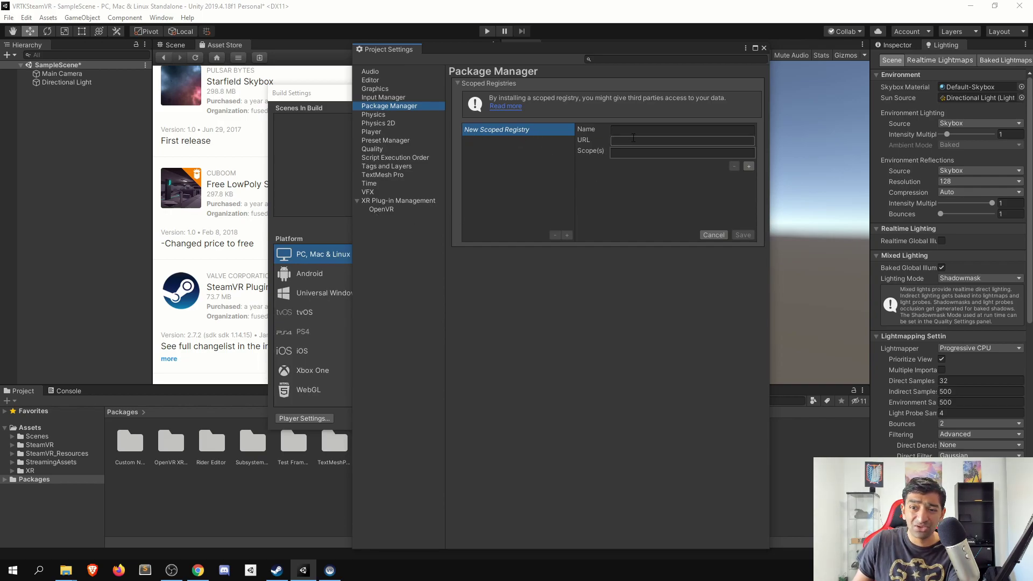
left_click(639, 130)
type("npmjs")
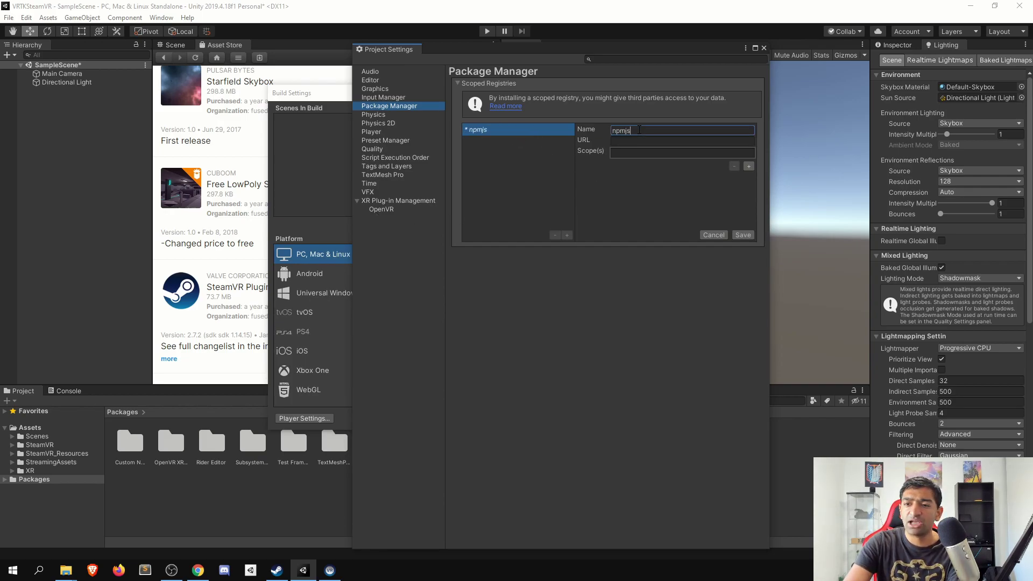
key("Tab")
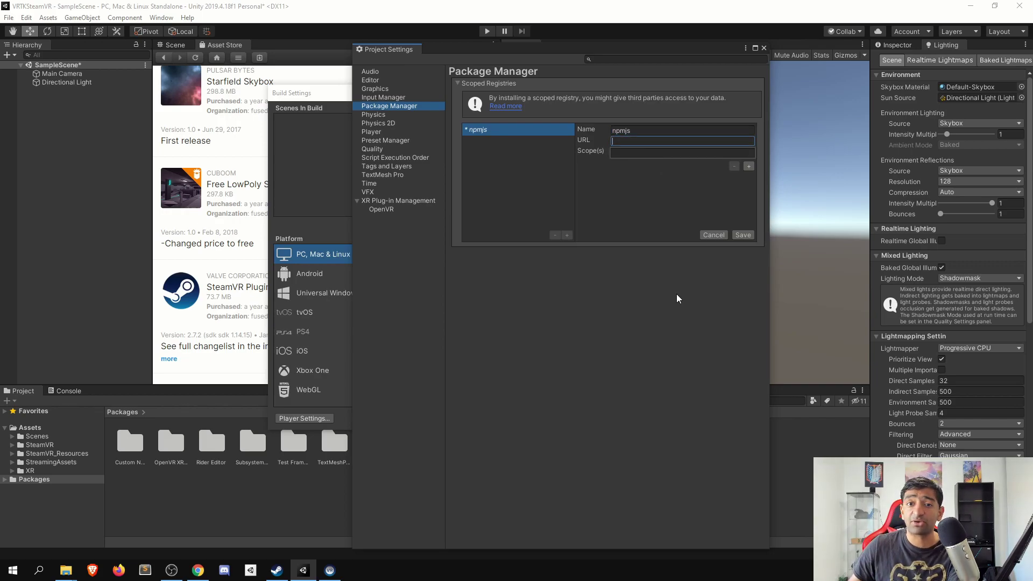
key("alt+Tab")
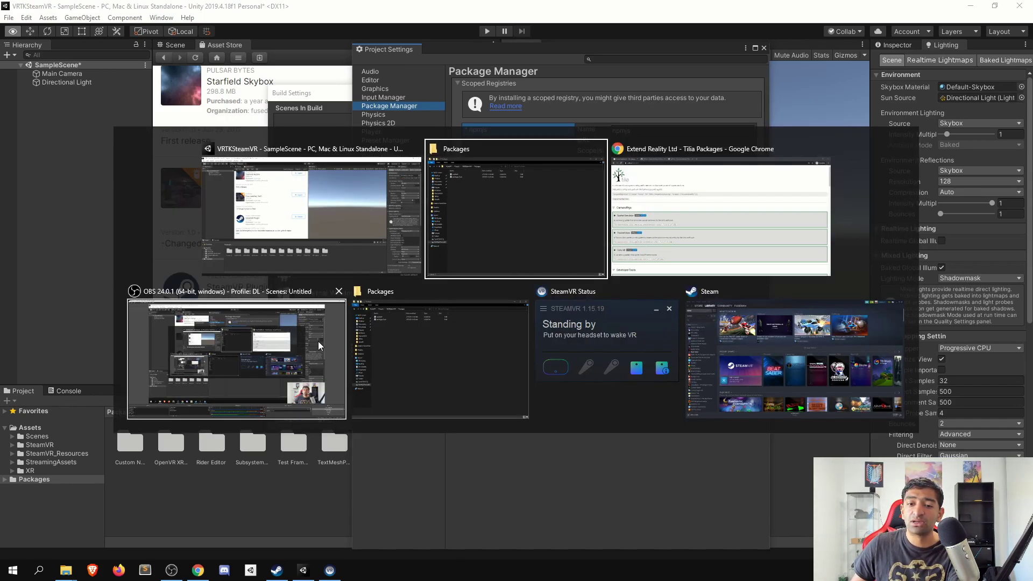
left_click(702, 218)
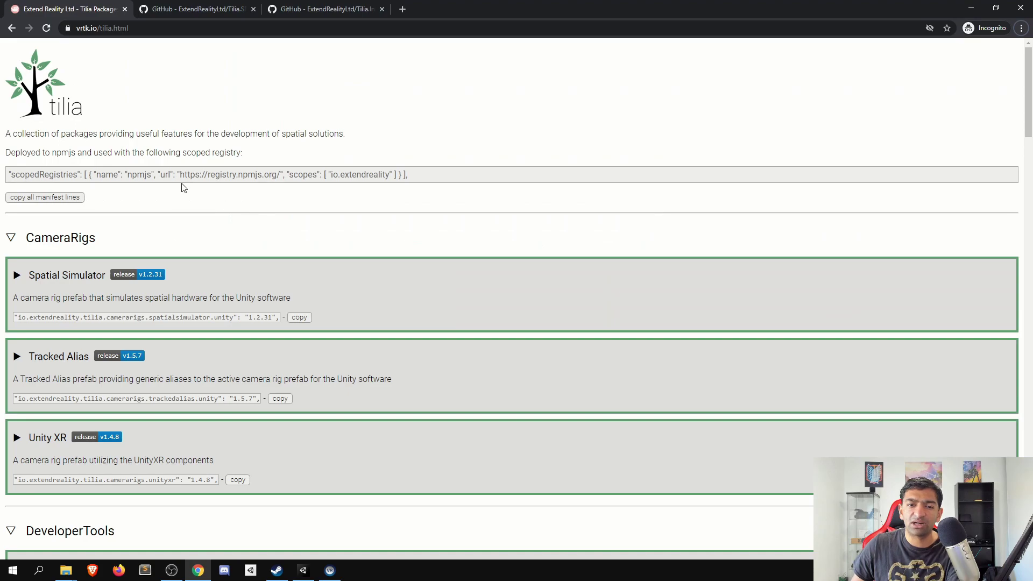
left_click_drag(178, 176, 278, 176)
key("ctrl+c")
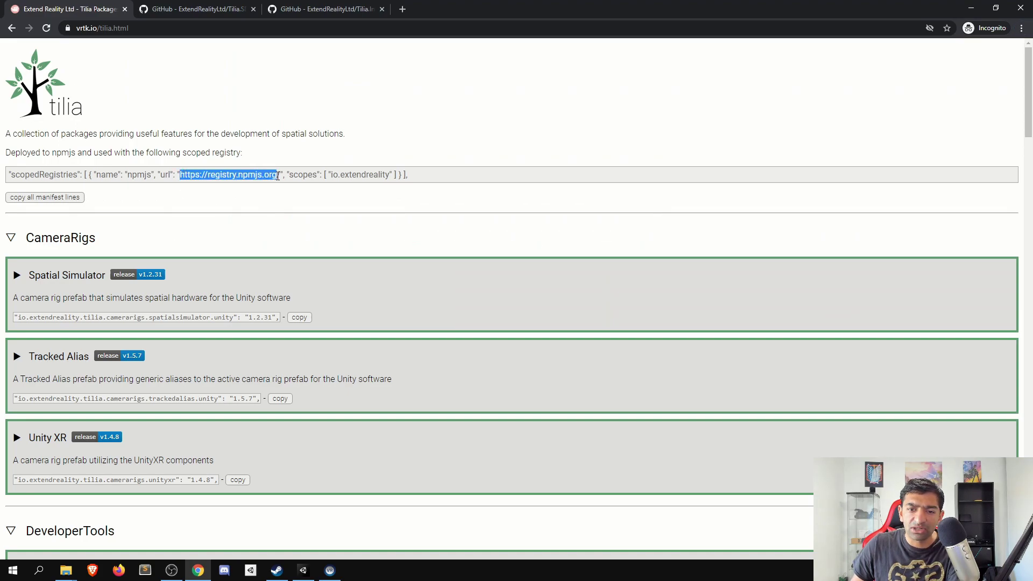
key("alt+Tab")
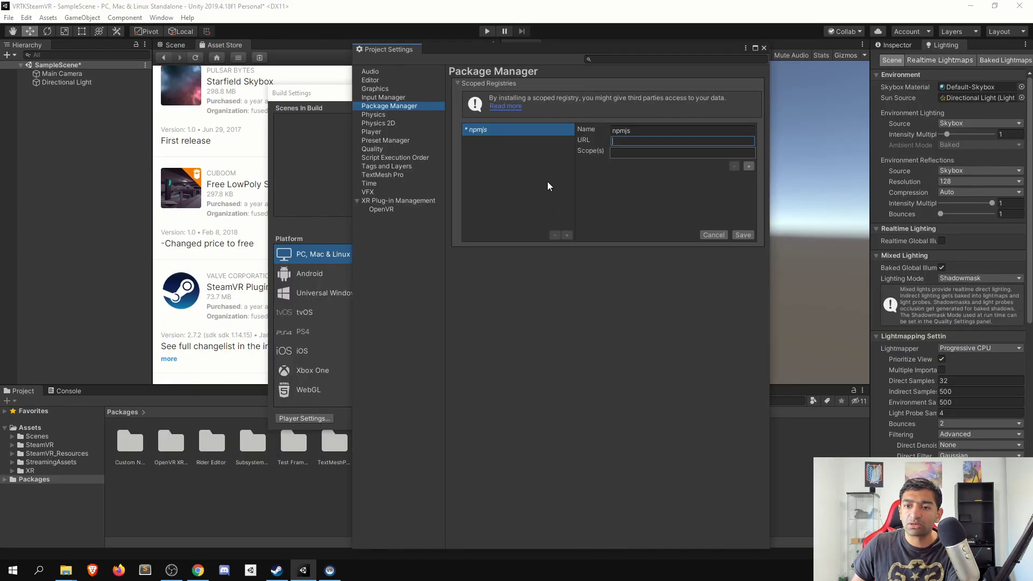
key("ctrl+v")
Step: Copy scope io.extendreality from the Tilia page into Scope(s) and save the registry
key("alt+Tab")
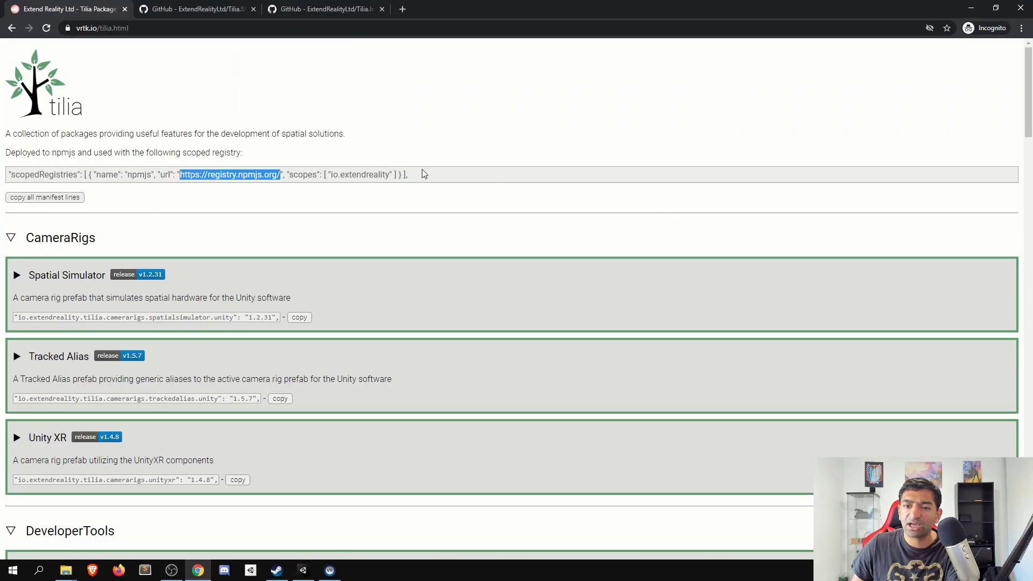
left_click_drag(331, 175, 390, 178)
key("ctrl+c")
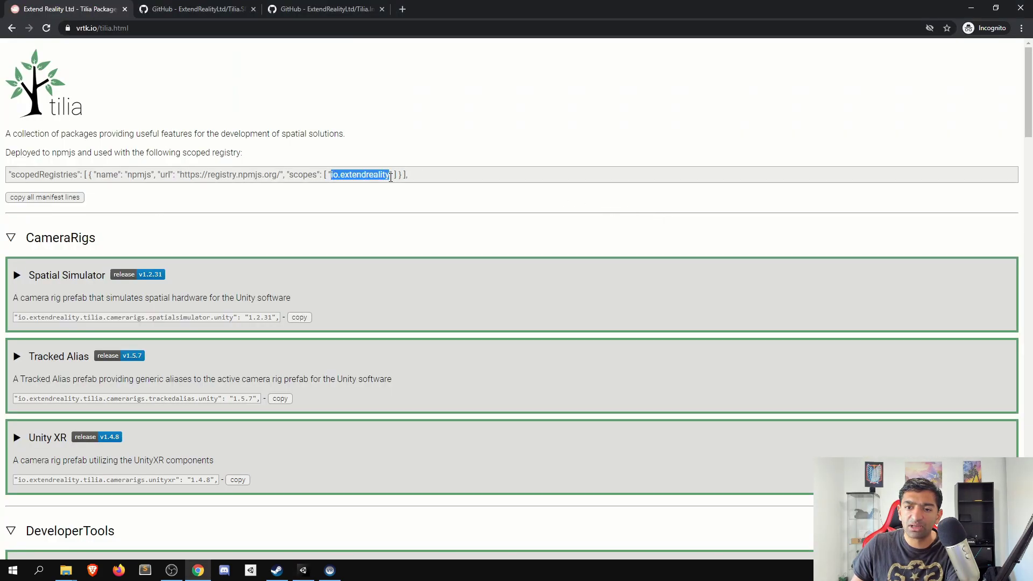
key("alt+Tab")
left_click(625, 154)
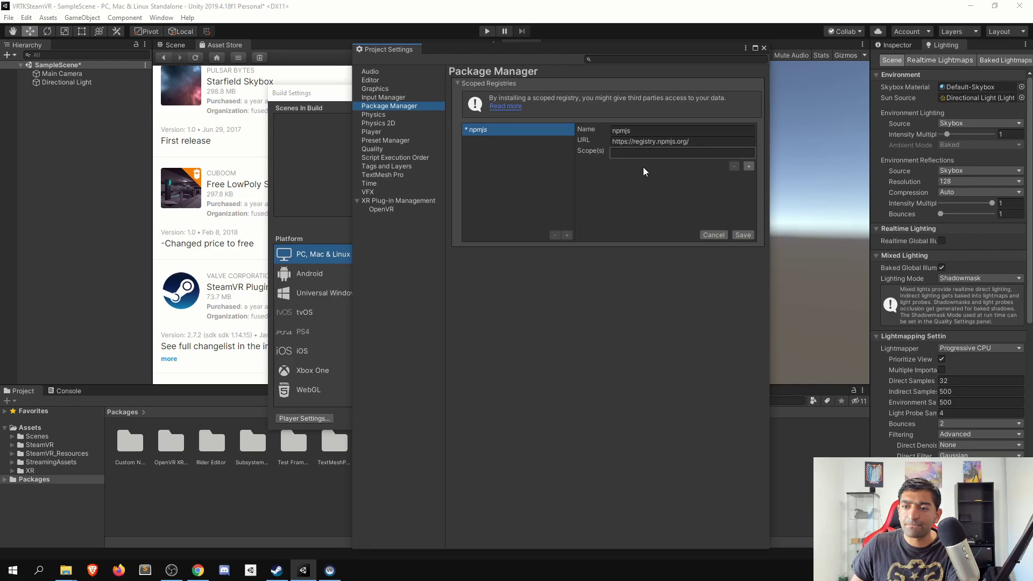
key("ctrl+v")
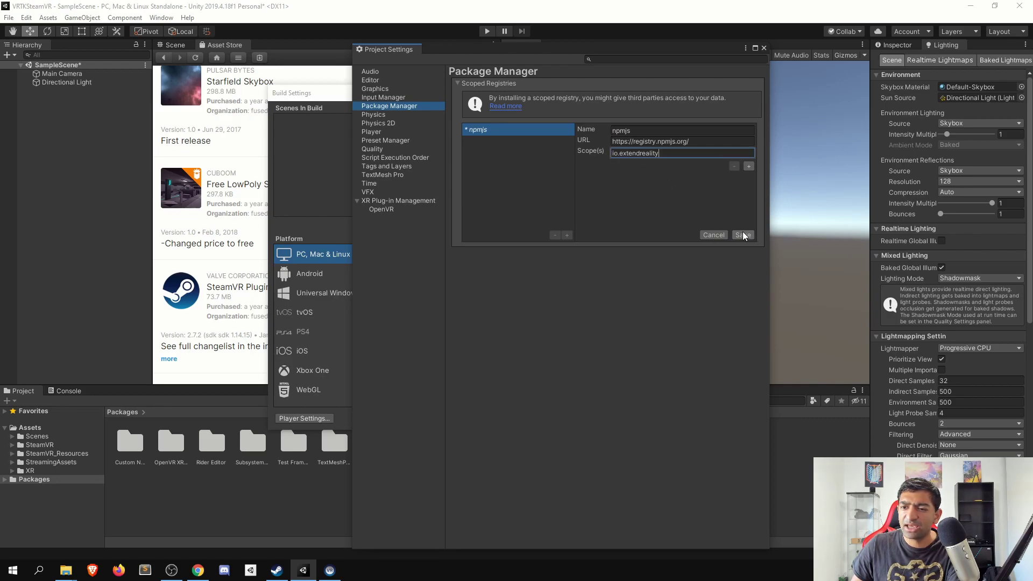
left_click(743, 235)
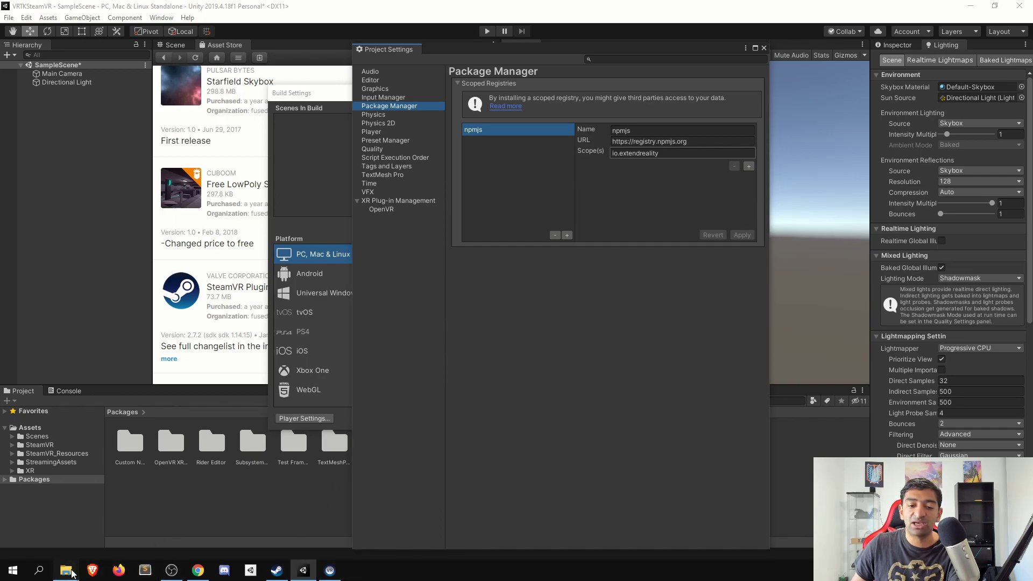
Step: Check the manifest file in WordPad for the npmjs scoped registry, close it, and return to Unity
mouse_move(56, 572)
left_click(132, 544)
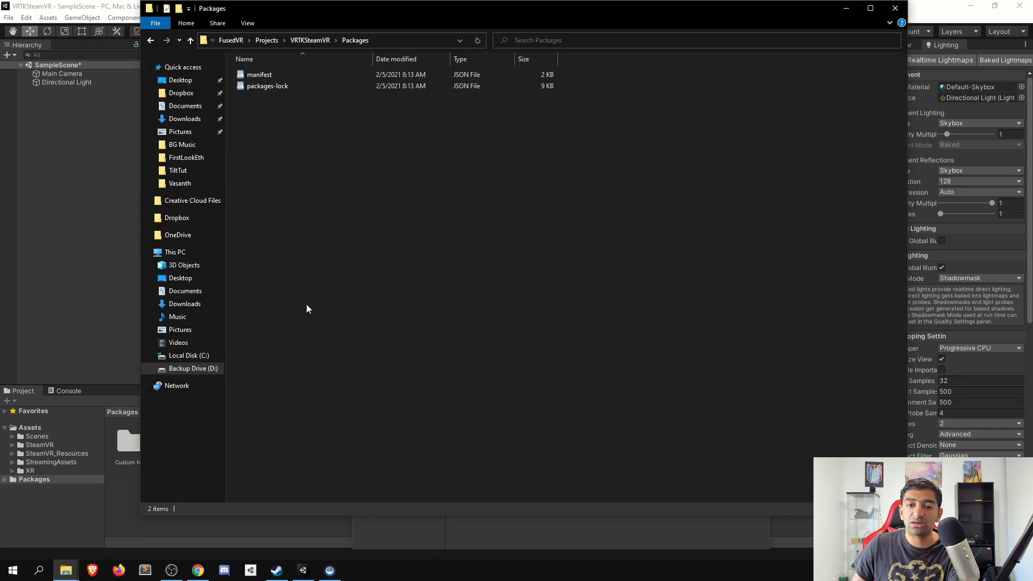
left_click(264, 77)
double_click(264, 76)
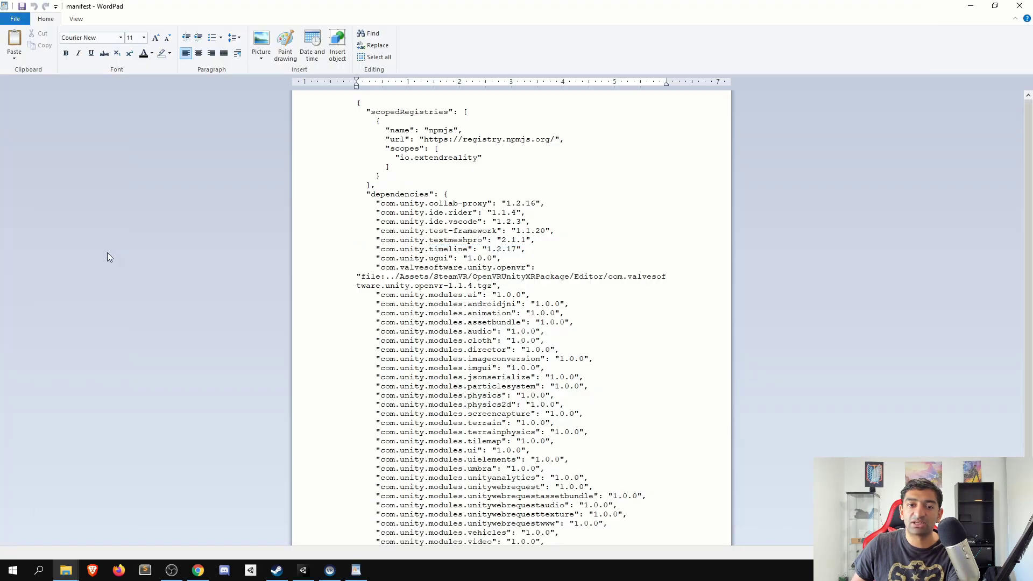
left_click(111, 249)
left_click(1020, 6)
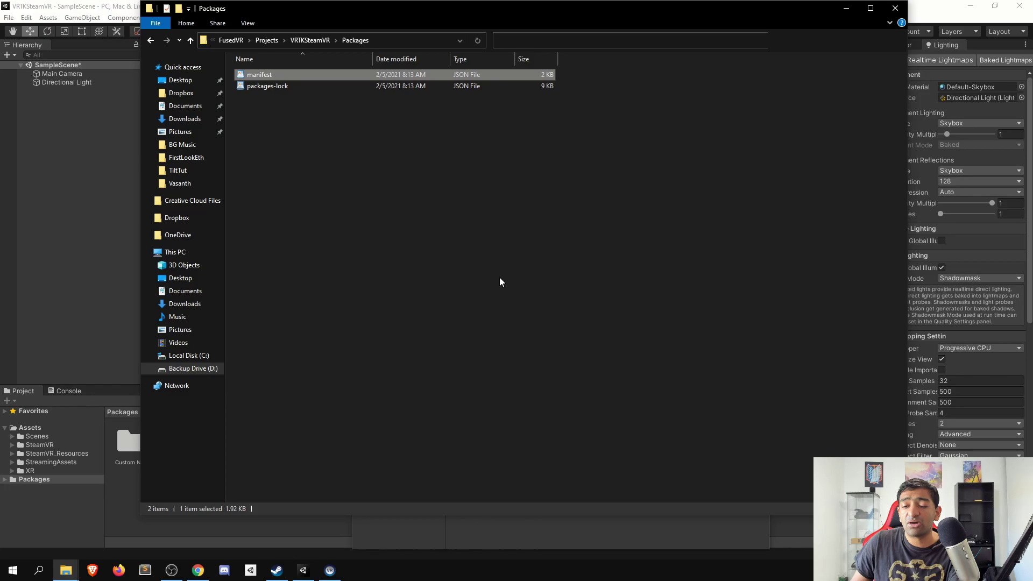
key("alt+Tab")
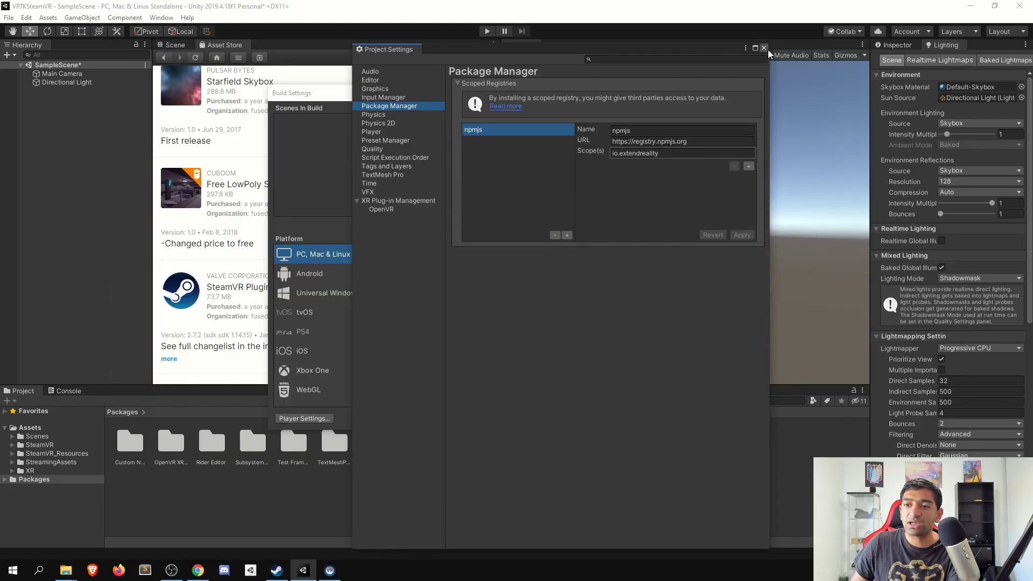
Step: Close the settings windows and start adding a package from git URL in Package Manager
left_click(764, 48)
left_click(603, 95)
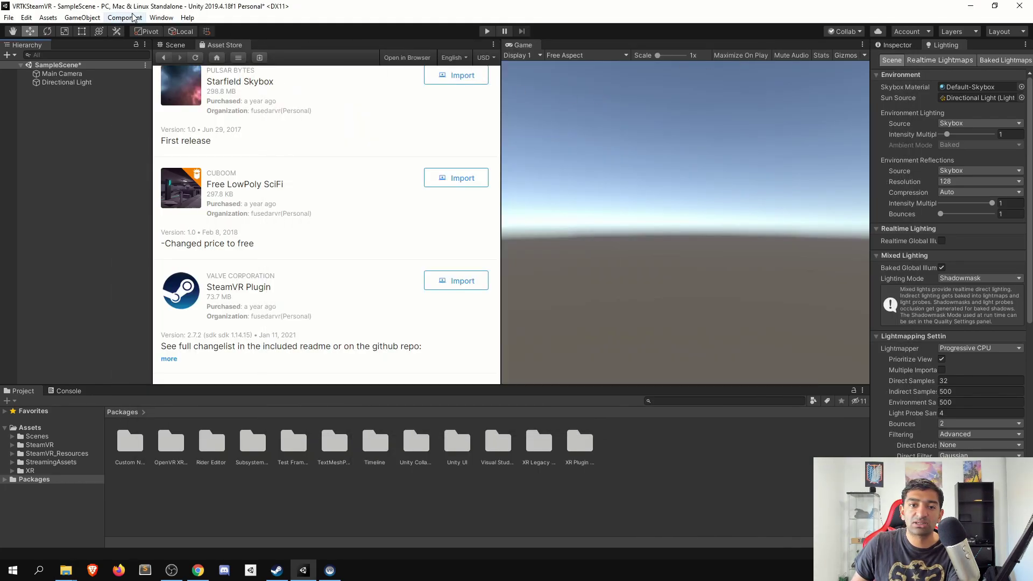
left_click(162, 17)
left_click(190, 128)
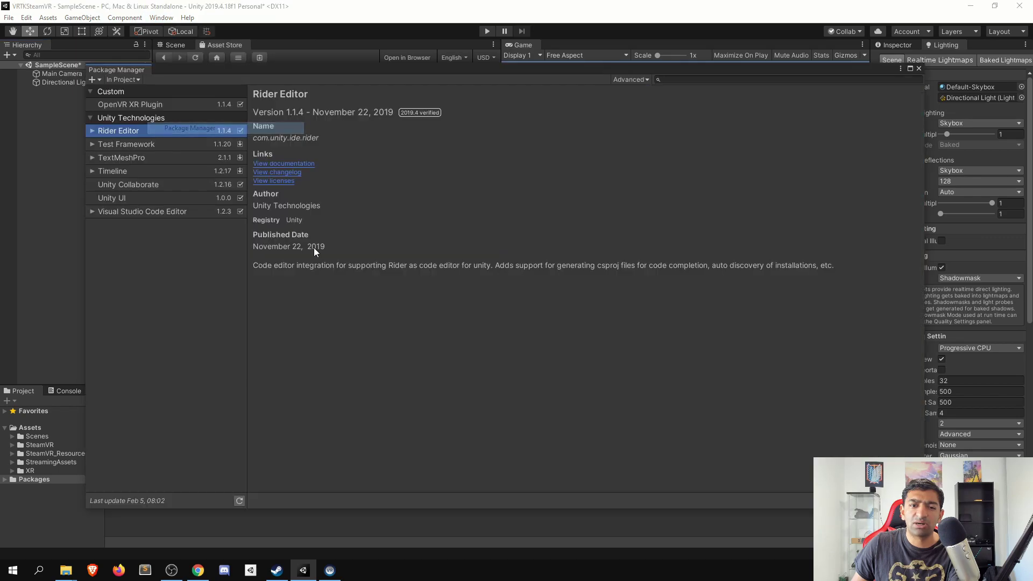
left_click(95, 79)
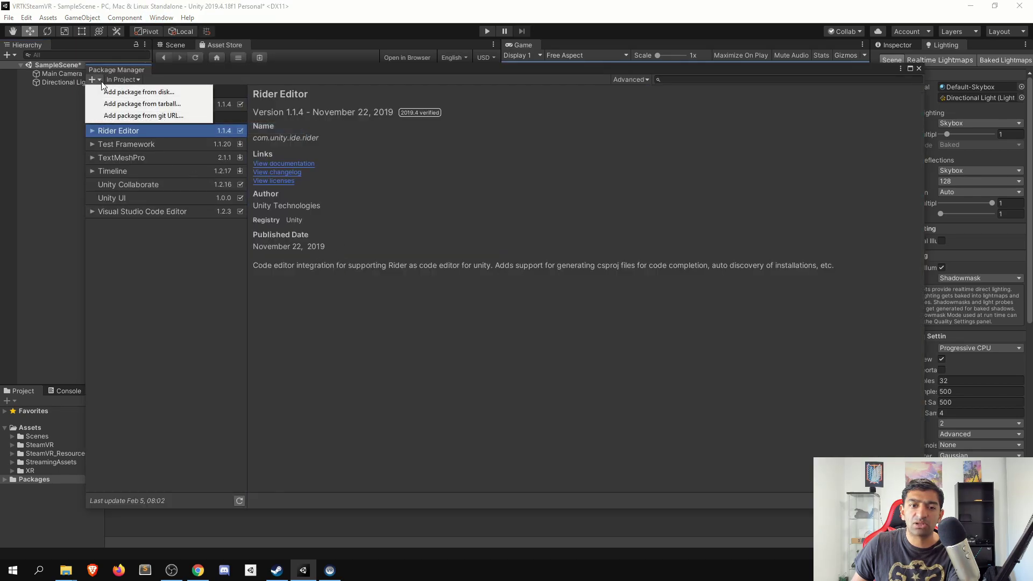
left_click(128, 116)
Step: Find 'steamvr' on the Tilia page and paste its package identifier into the git URL field
key("alt+Tab")
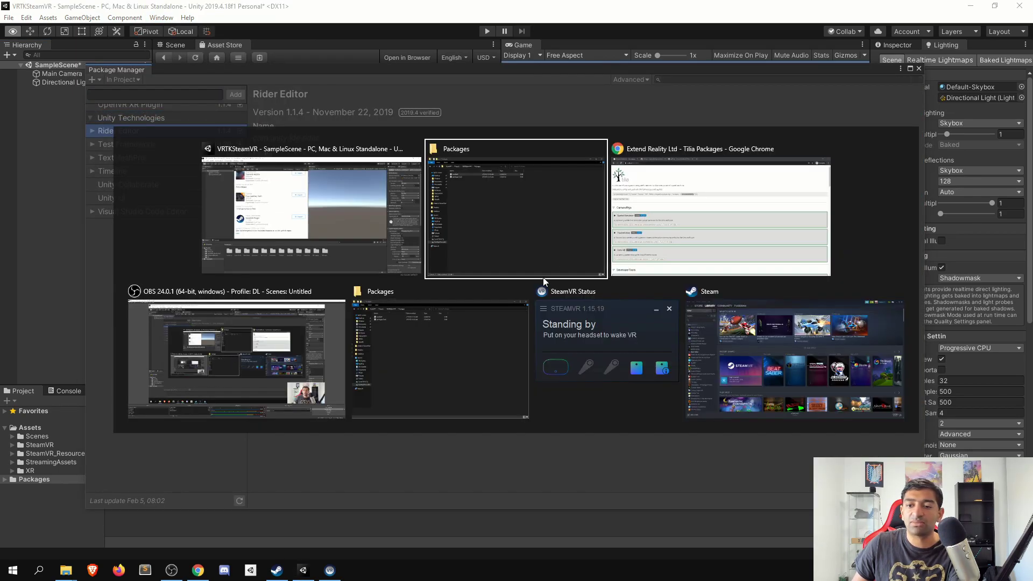
left_click(617, 264)
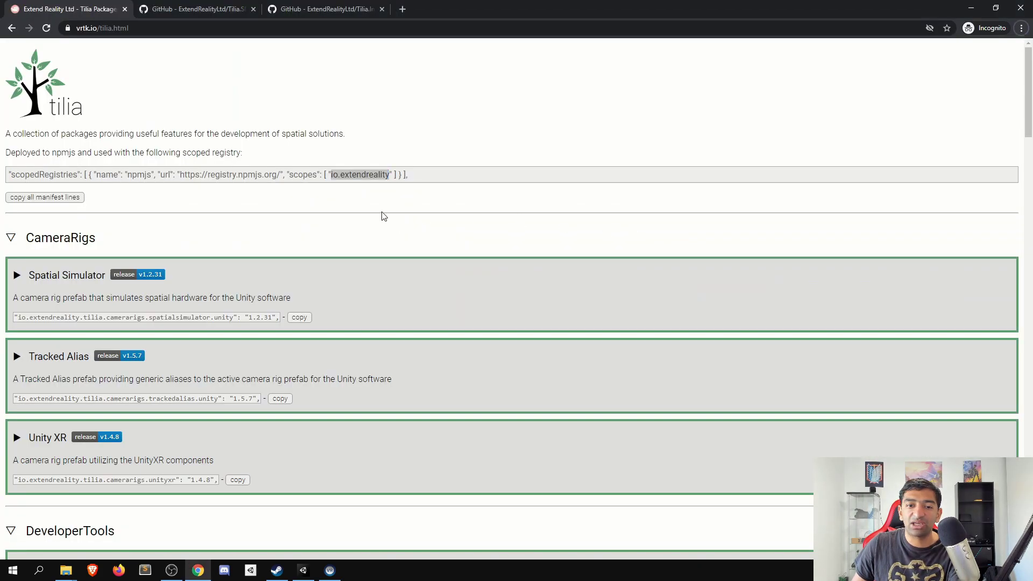
key("ctrl+f")
type("steamvr")
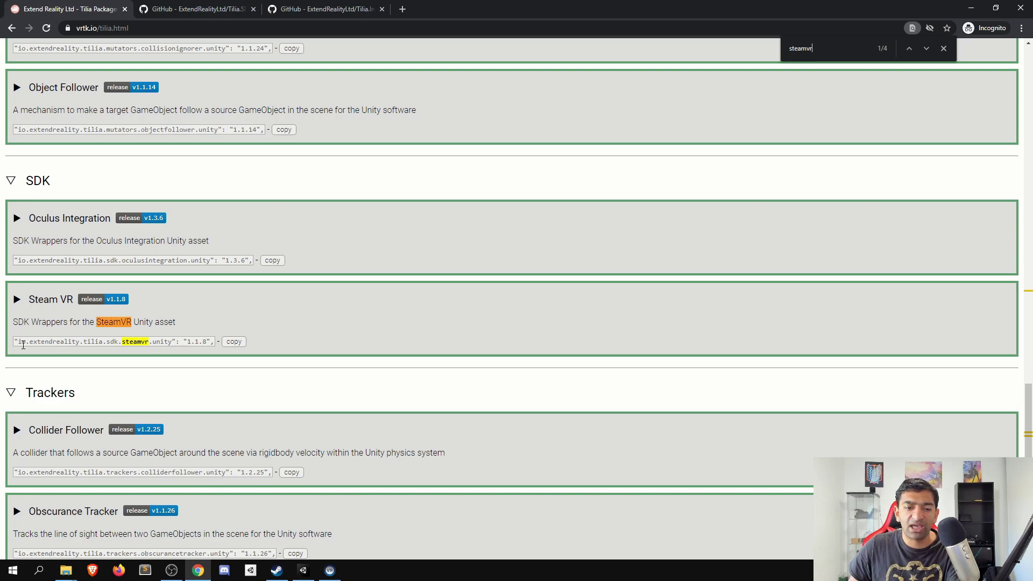
left_click_drag(17, 344, 173, 342)
key("ctrl+c")
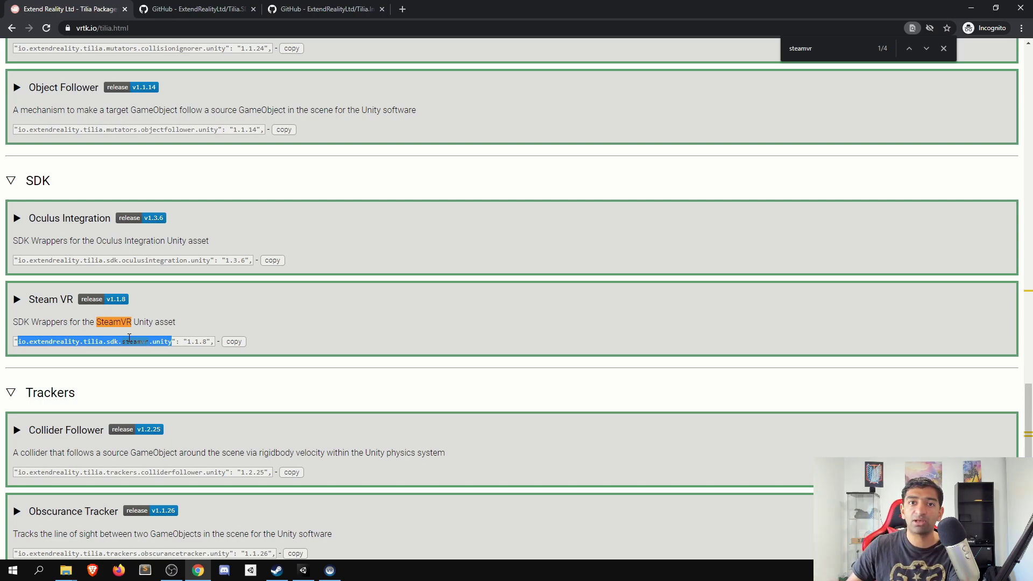
key("alt+Tab")
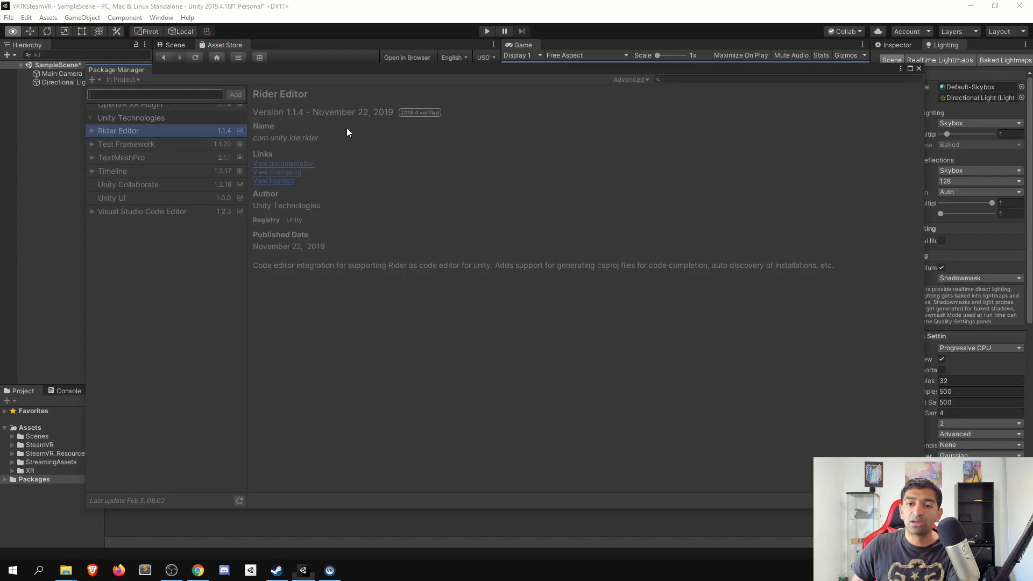
left_click(160, 95)
key("ctrl+v")
Step: Add the Tilia SDK SteamVR Unity package, then expand Packages to show its Documentation and Runtime folders
left_click(235, 96)
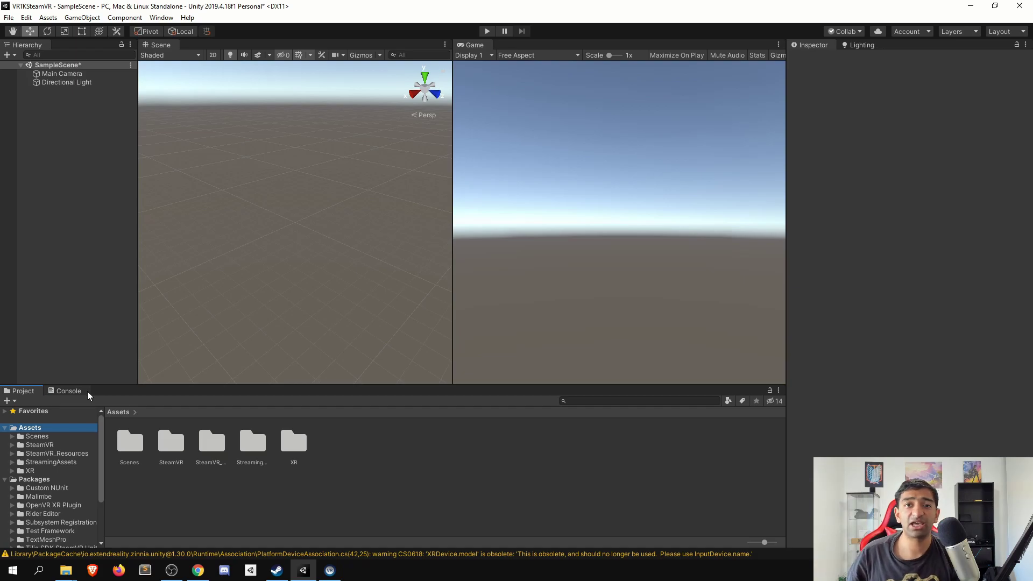
scroll(46, 489, "down", 3)
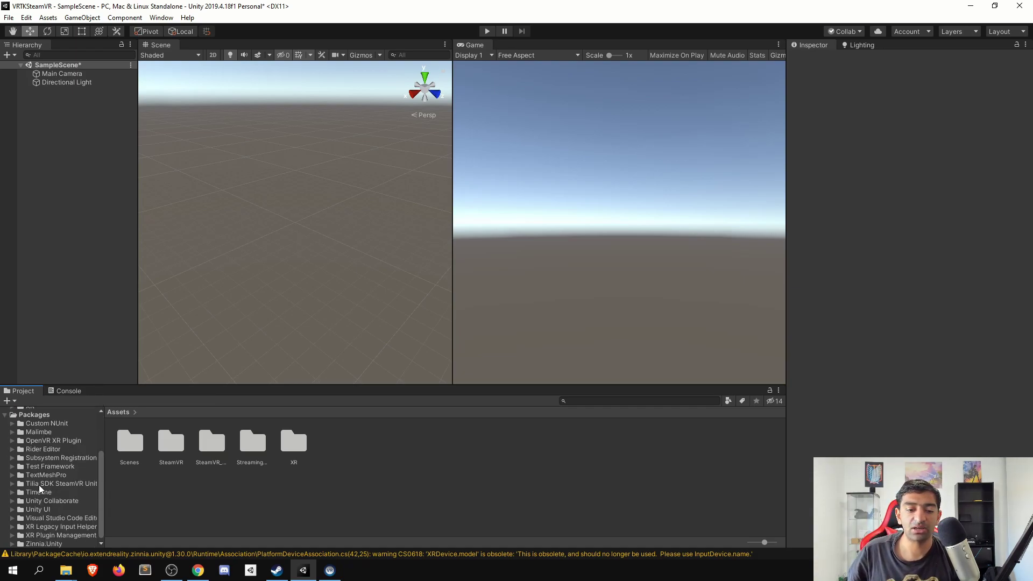
left_click(30, 415)
left_click(46, 433)
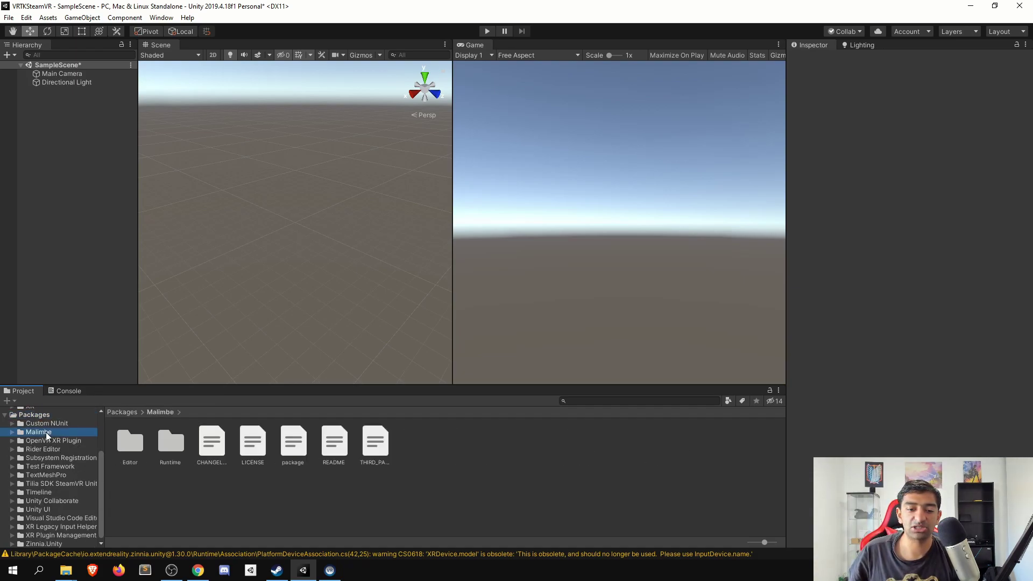
scroll(85, 479, "down", 1)
left_click(43, 542)
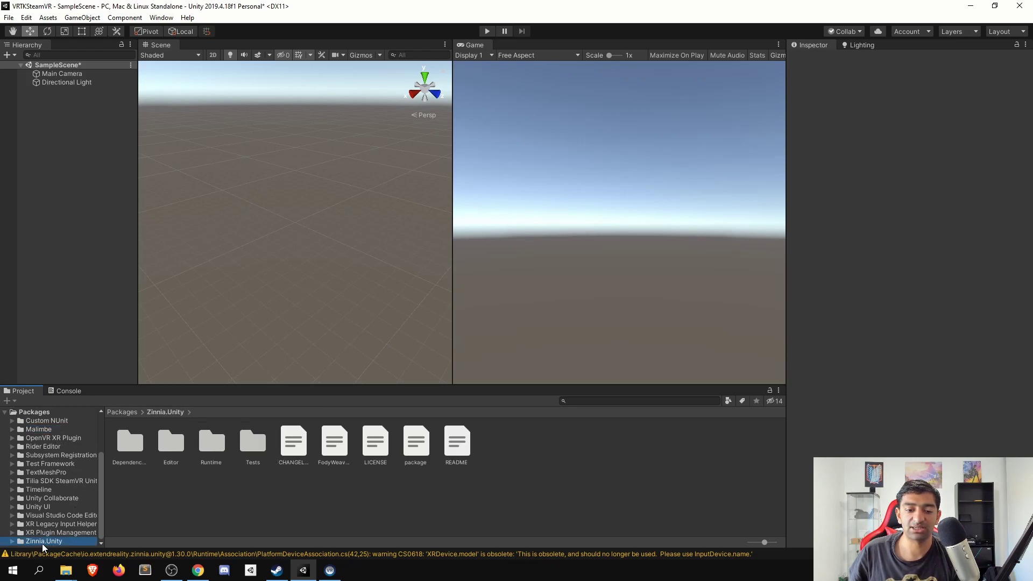
left_click(54, 481)
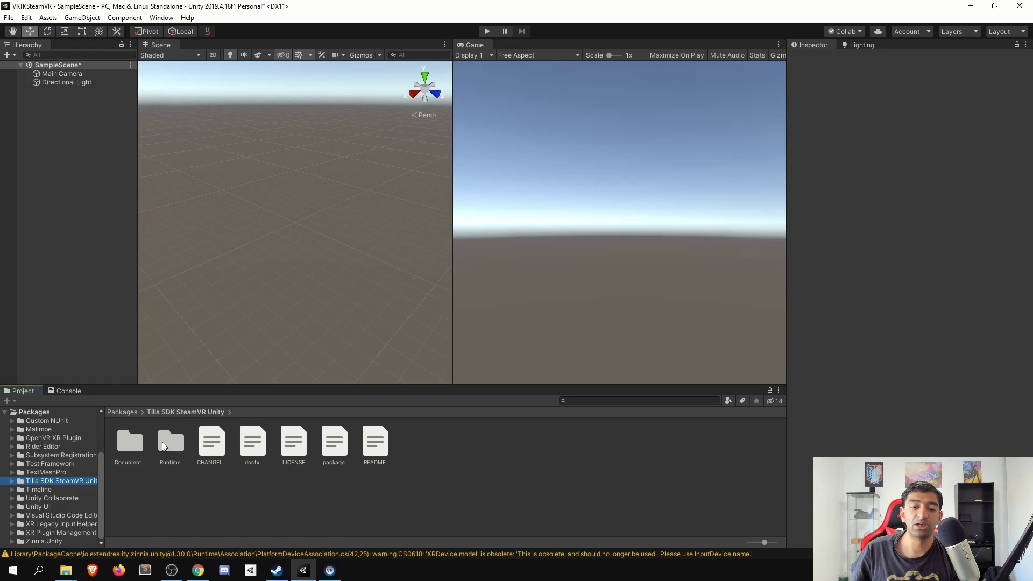
Step: Drag the CameraRigs.SteamVR prefab from Runtime into SampleScene and expand its [CameraRig] child
double_click(163, 442)
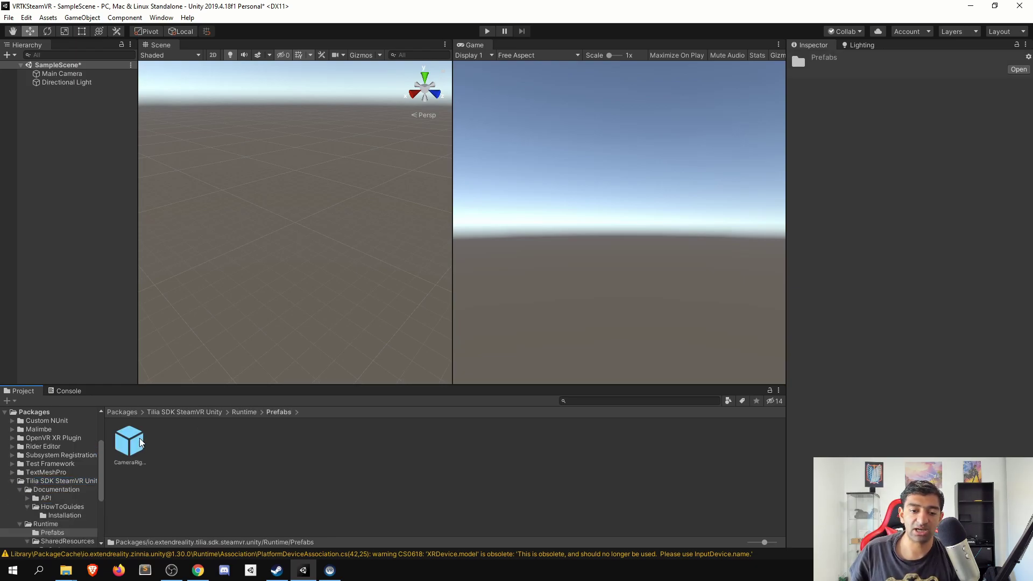
left_click_drag(137, 442, 64, 330)
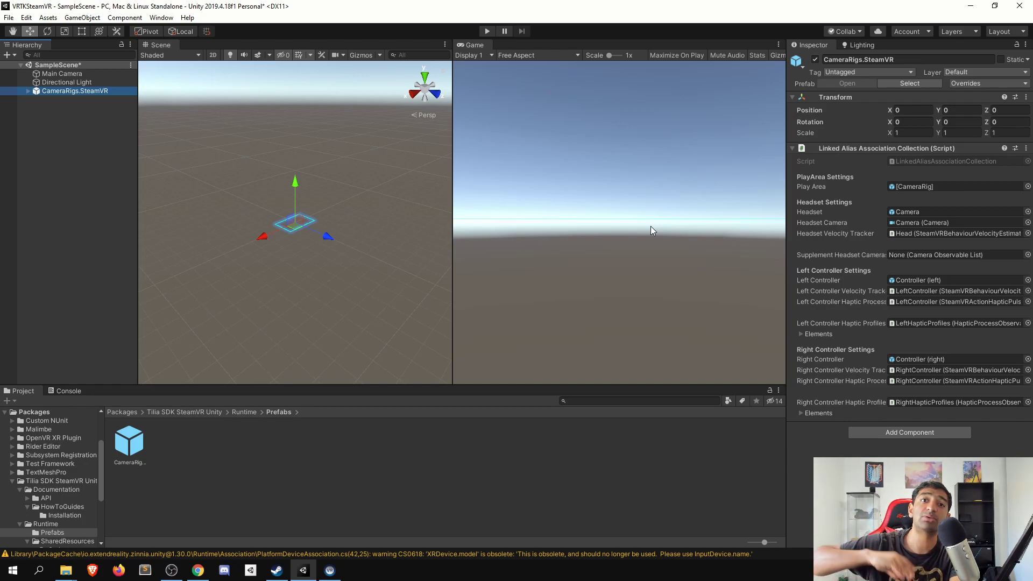
left_click(28, 91)
left_click(54, 100)
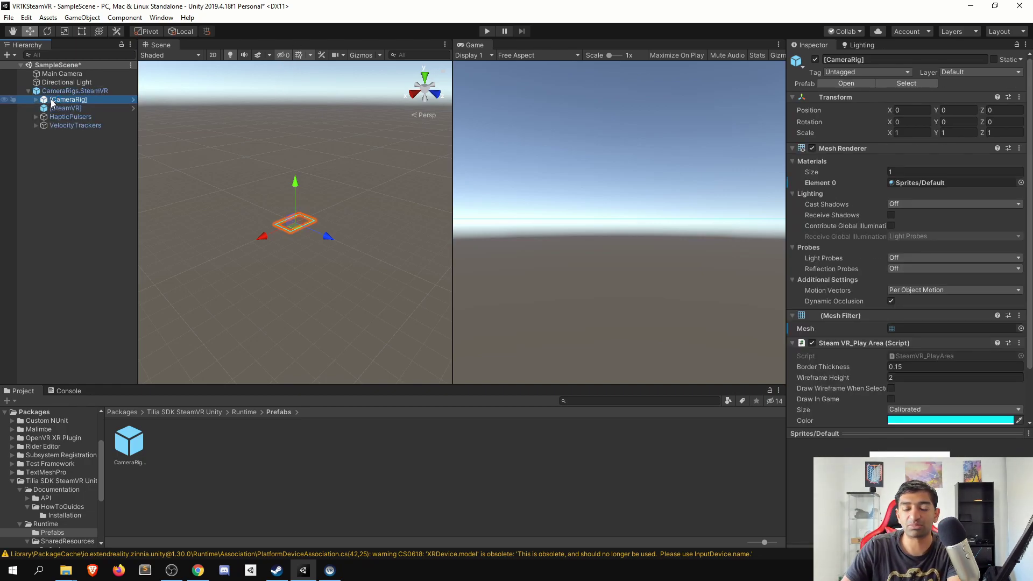
key("Right")
Step: Inspect the rig's Controller (left), its Model, and Controller (right) objects
key("Down")
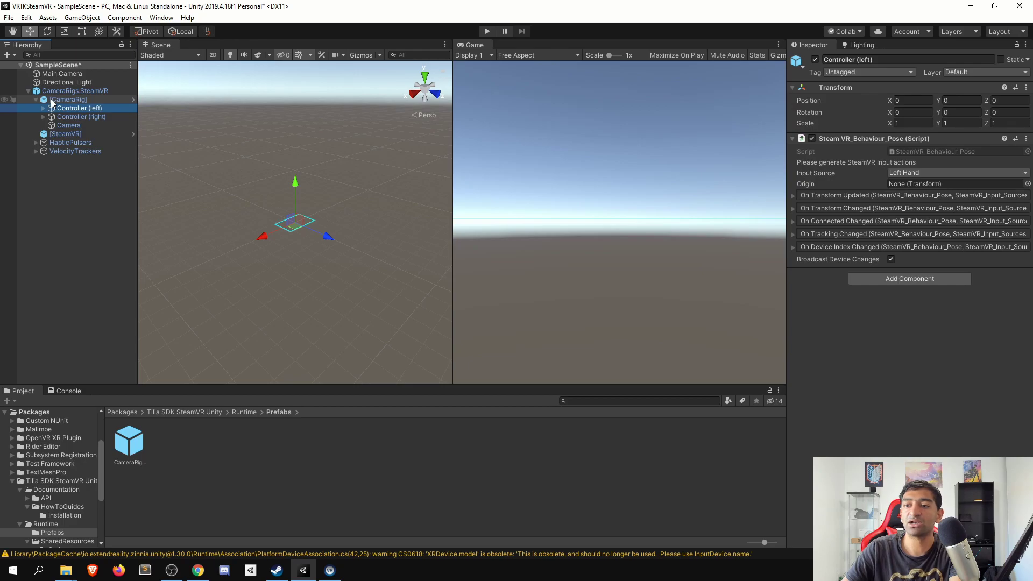
key("Right")
key("Down")
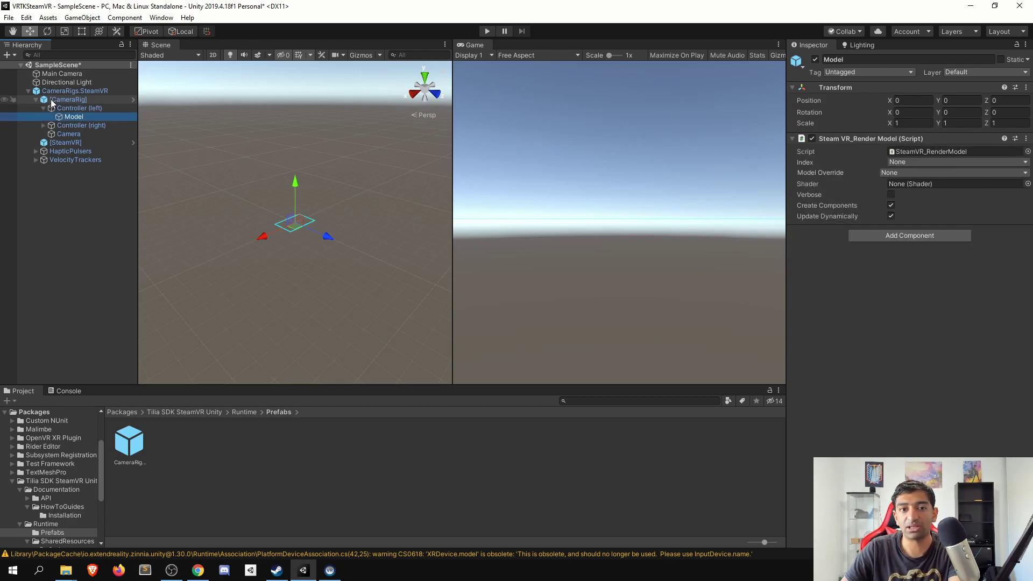
key("Left")
key("Left")
key("Down")
key("Down")
key("Up")
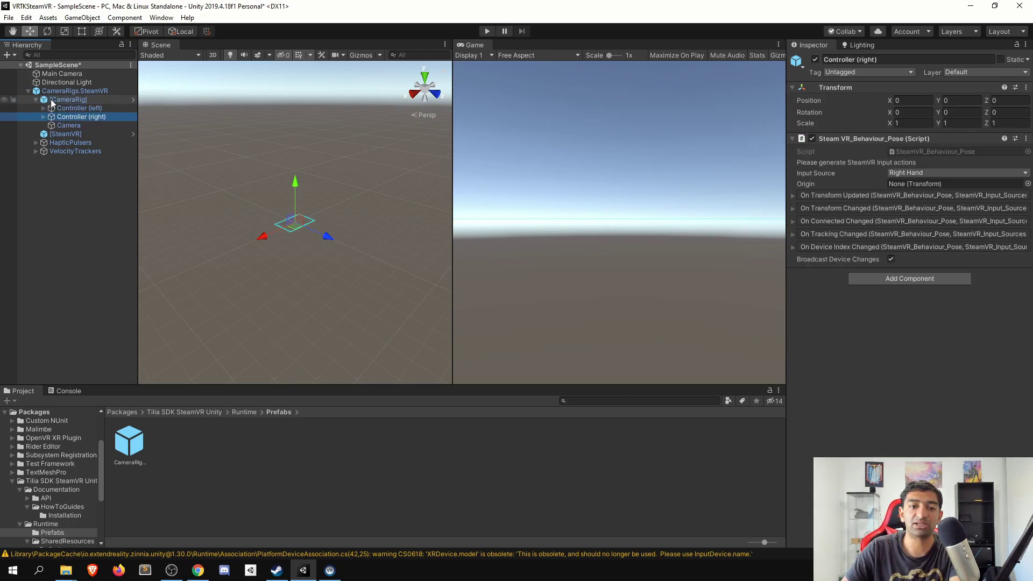
Step: Inspect the VelocityTrackers' Head and LeftController trackers, then collapse the rig hierarchy
key("Down")
key("Down")
key("Down")
key("Down")
key("Right")
key("Down")
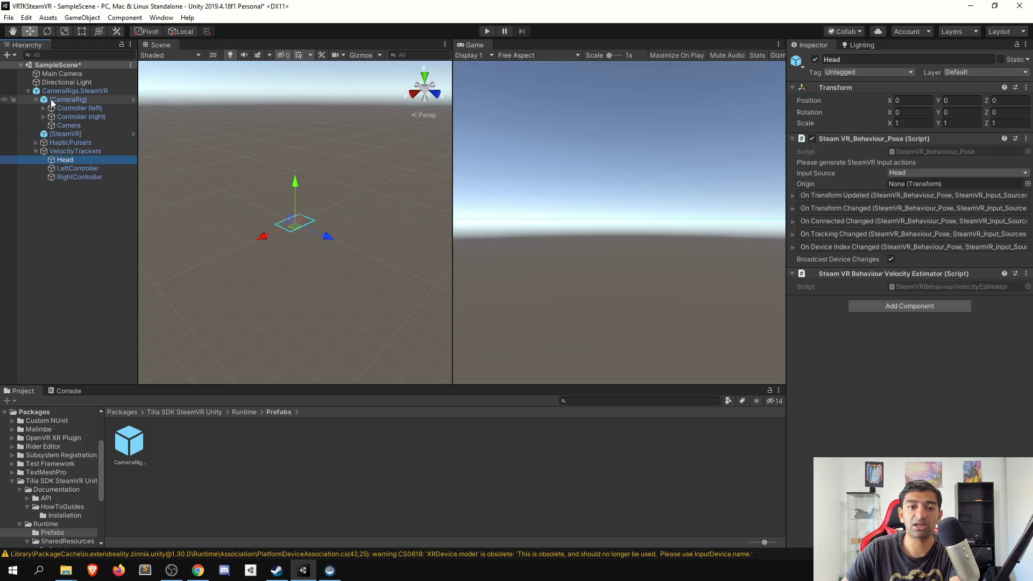
key("Up")
key("Down")
key("Down")
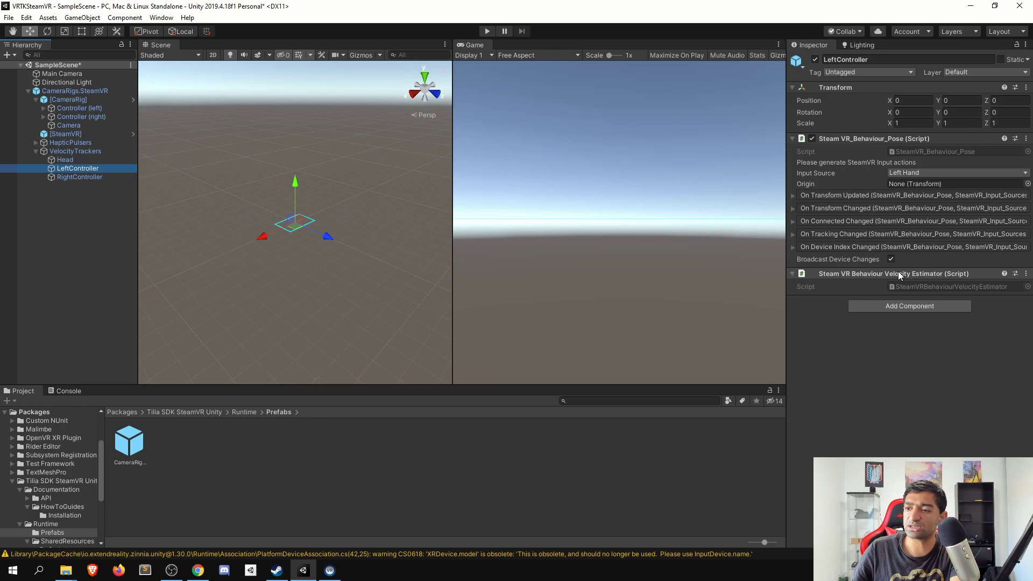
left_click(80, 152)
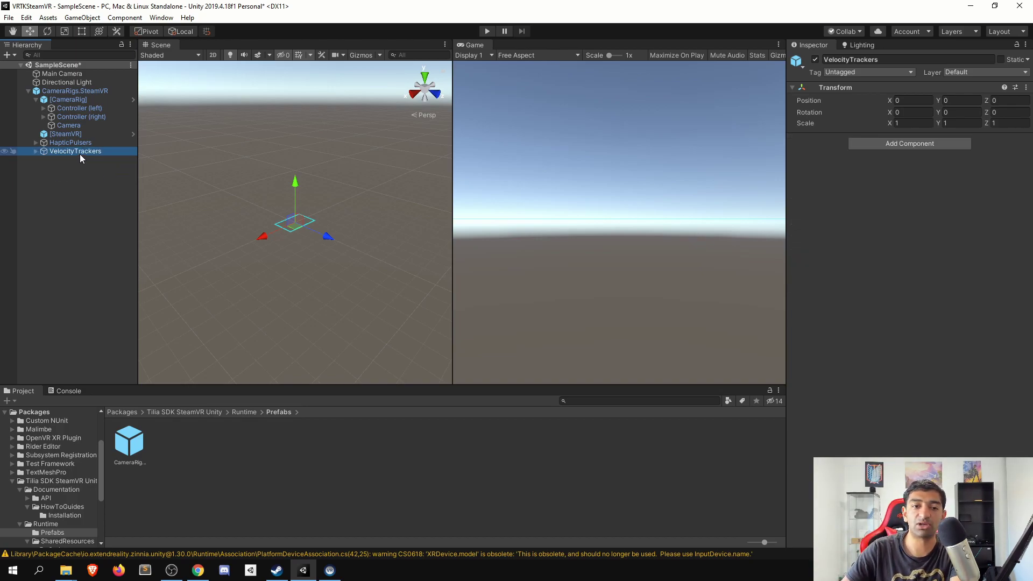
key("Up")
key("Up")
key("Up")
key("Up")
key("Up")
key("Up")
key("Left")
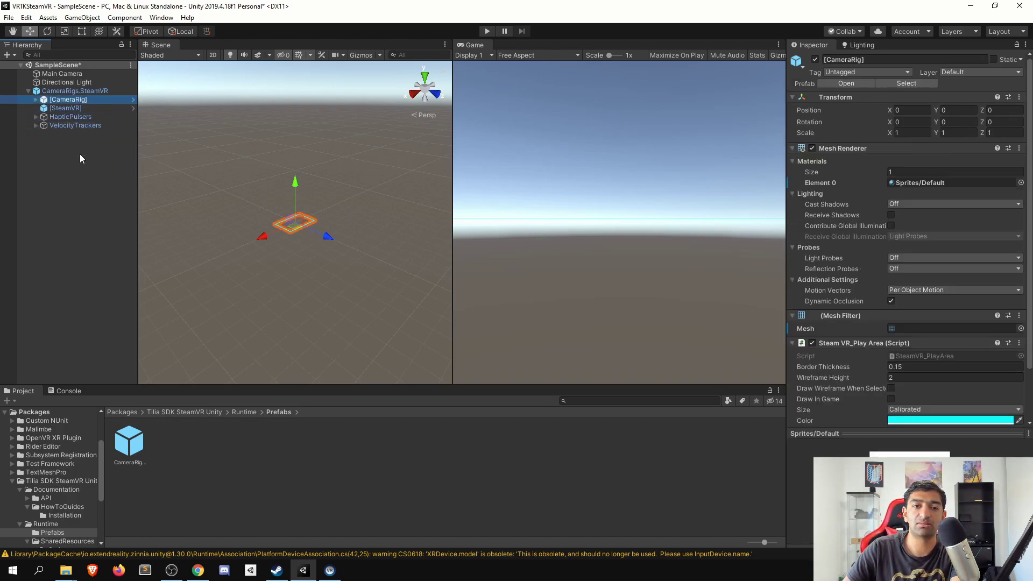
key("Left")
key("Left")
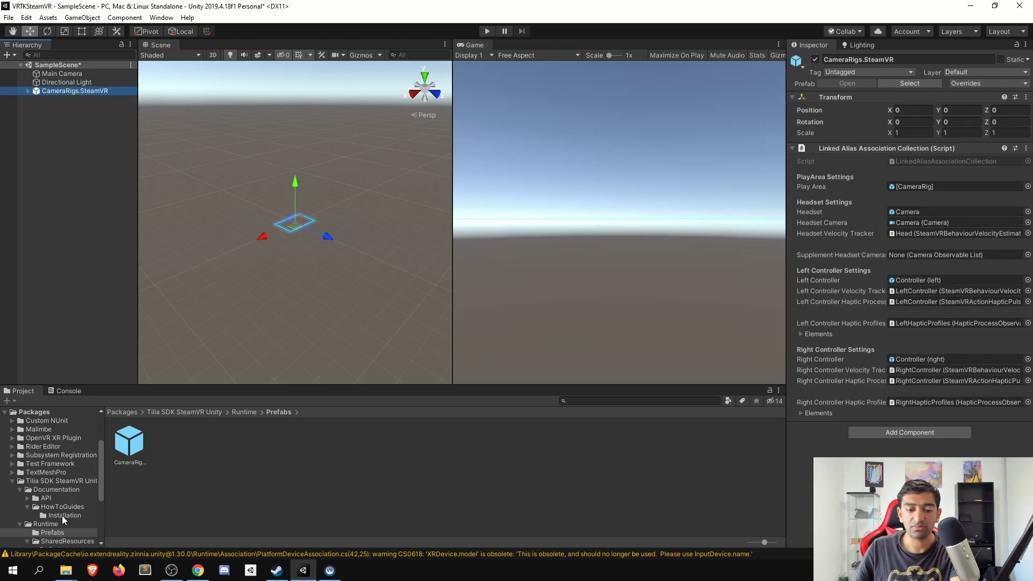
Step: Browse to SharedResources > Scripts > Input and view the SteamVRBehaviourBooleanAction script's code
scroll(60, 516, "down", 3)
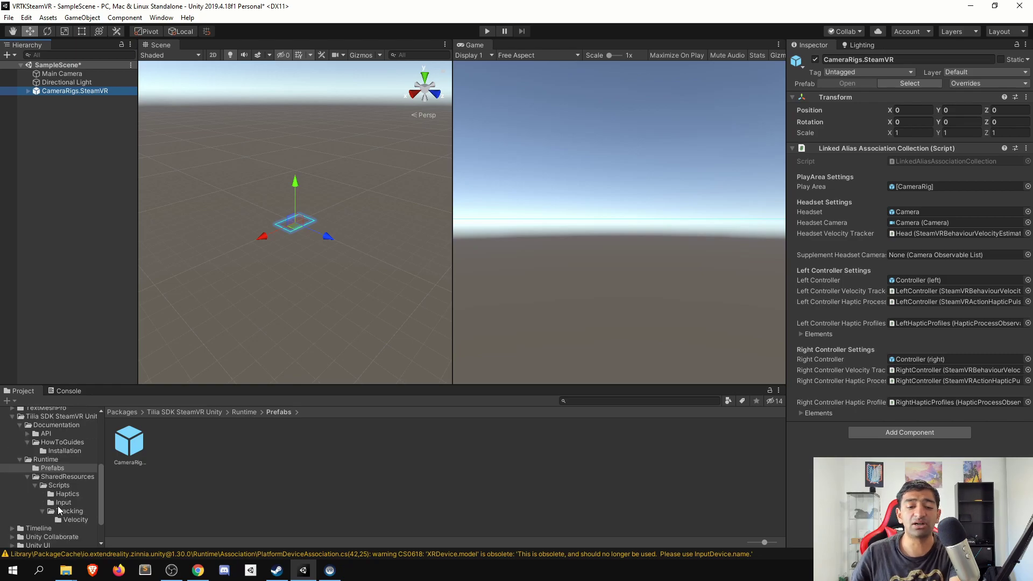
left_click(63, 478)
left_click(70, 486)
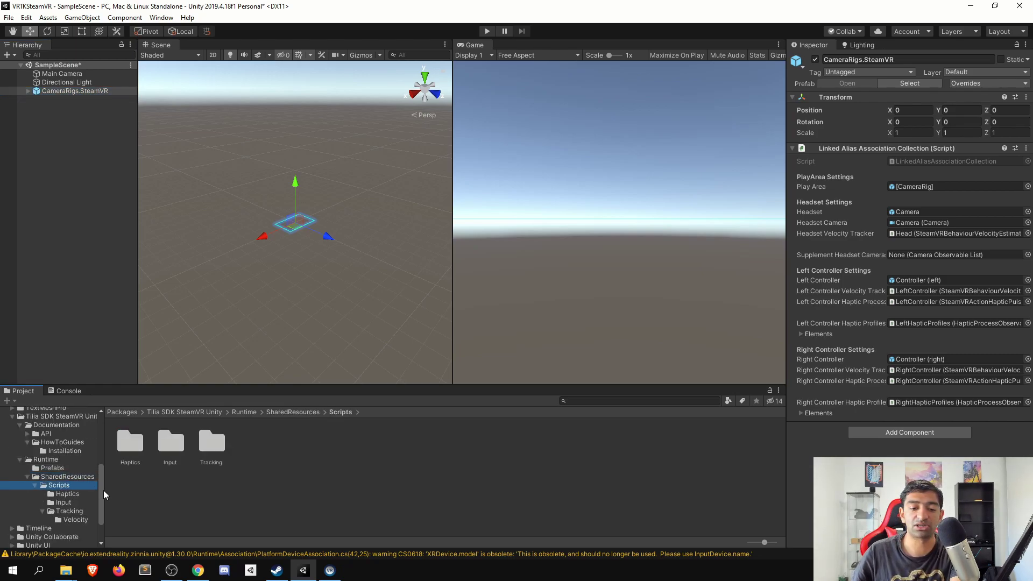
left_click(73, 502)
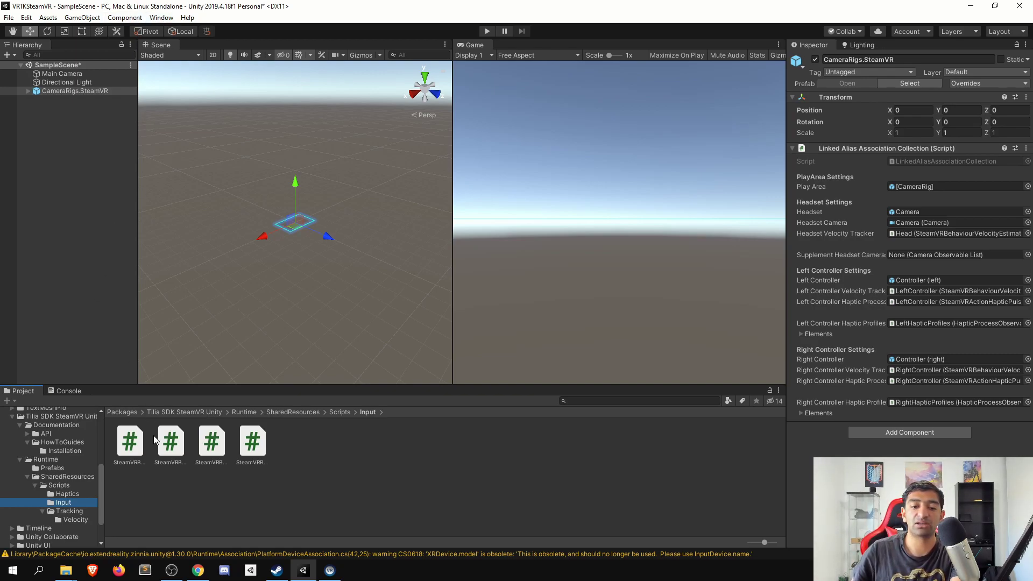
left_click(138, 441)
scroll(811, 266, "down", 10)
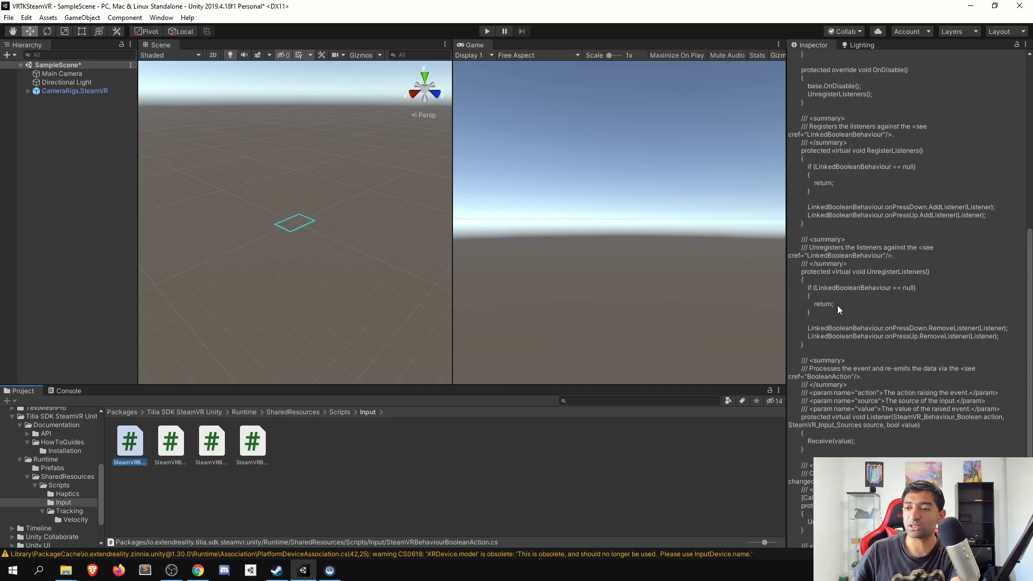
scroll(838, 305, "up", 10)
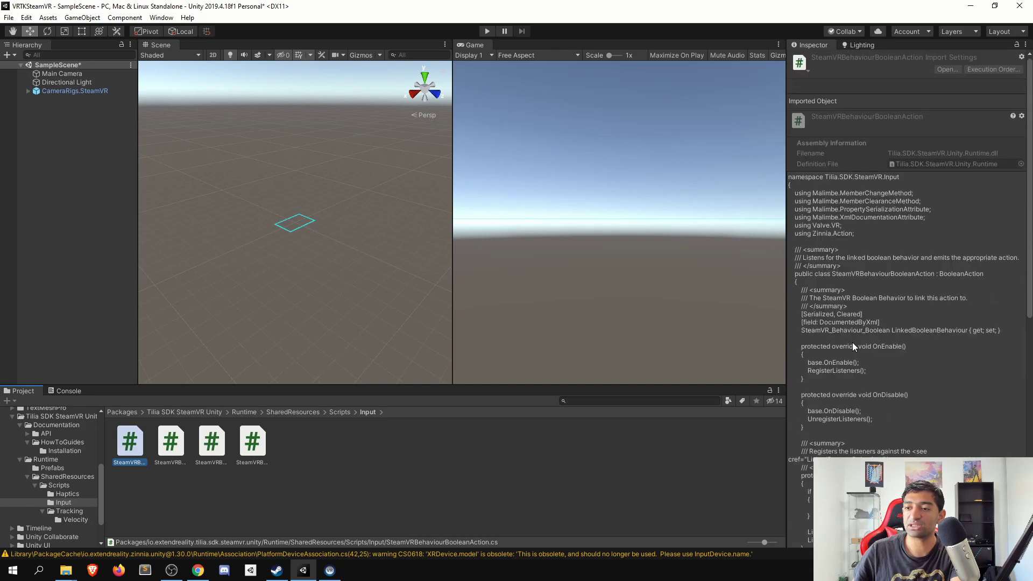
Step: Open the SteamVR Input window and accept copying the example action files
left_click(161, 18)
left_click(188, 100)
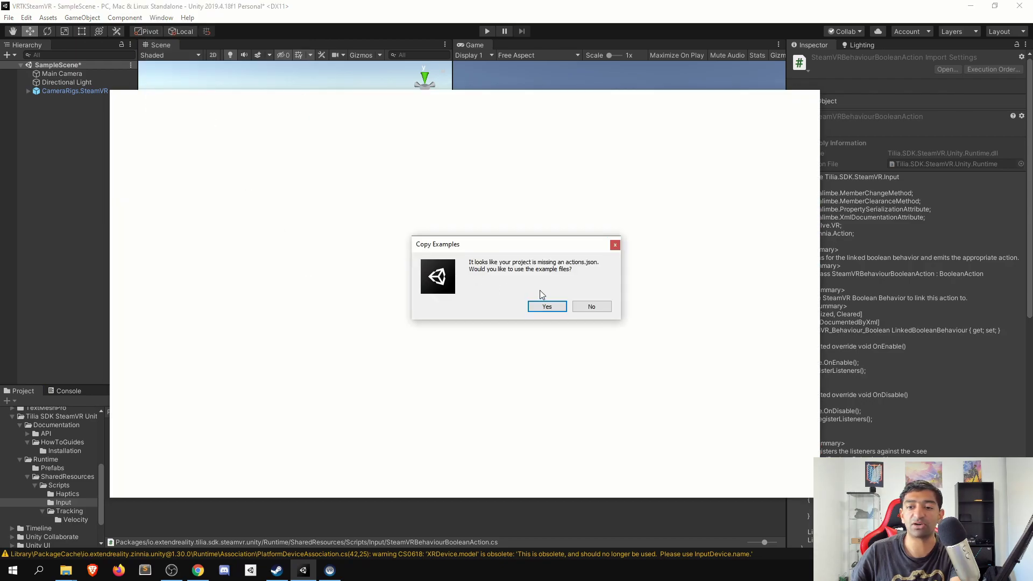
left_click(547, 307)
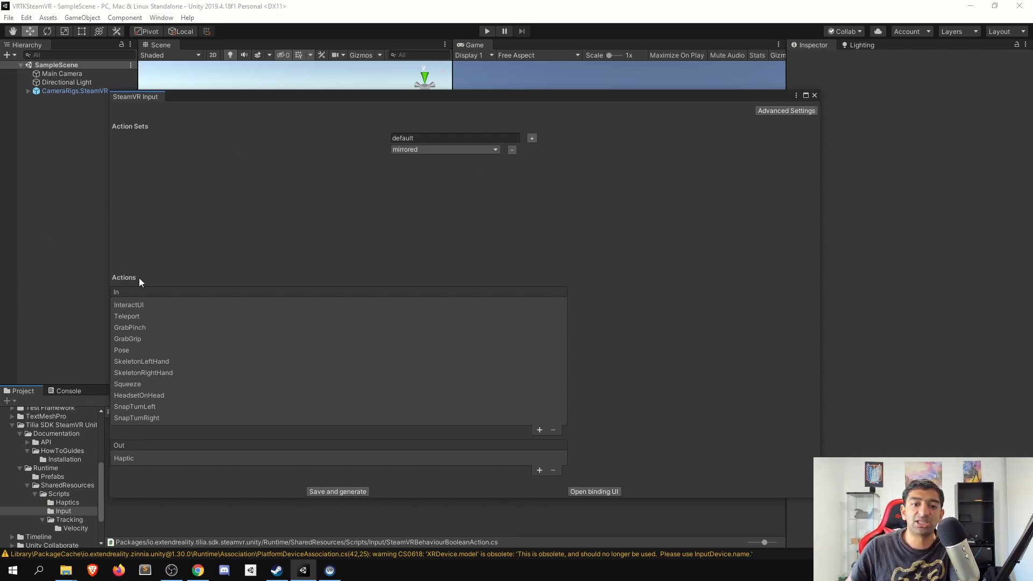
Step: Review the InteractUI and Teleport actions, then request the binding UI, triggering the save prompt
left_click(153, 303)
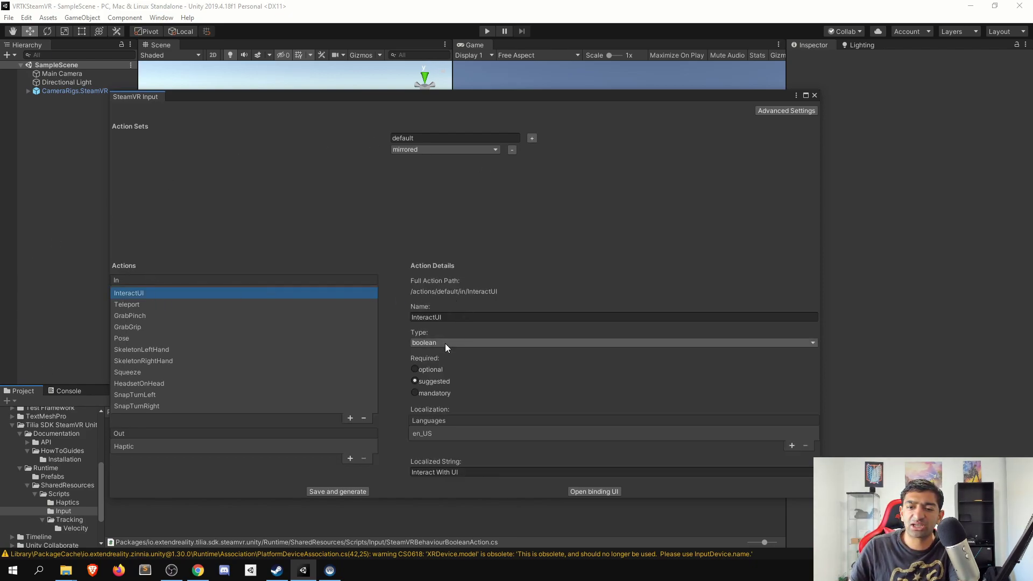
left_click(195, 303)
left_click(417, 343)
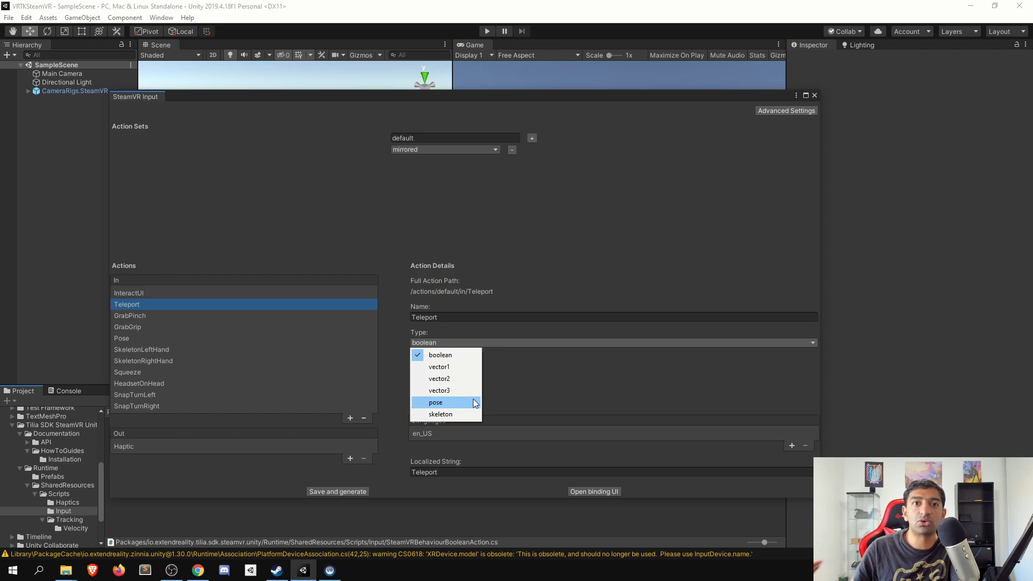
left_click(242, 338)
left_click(157, 292)
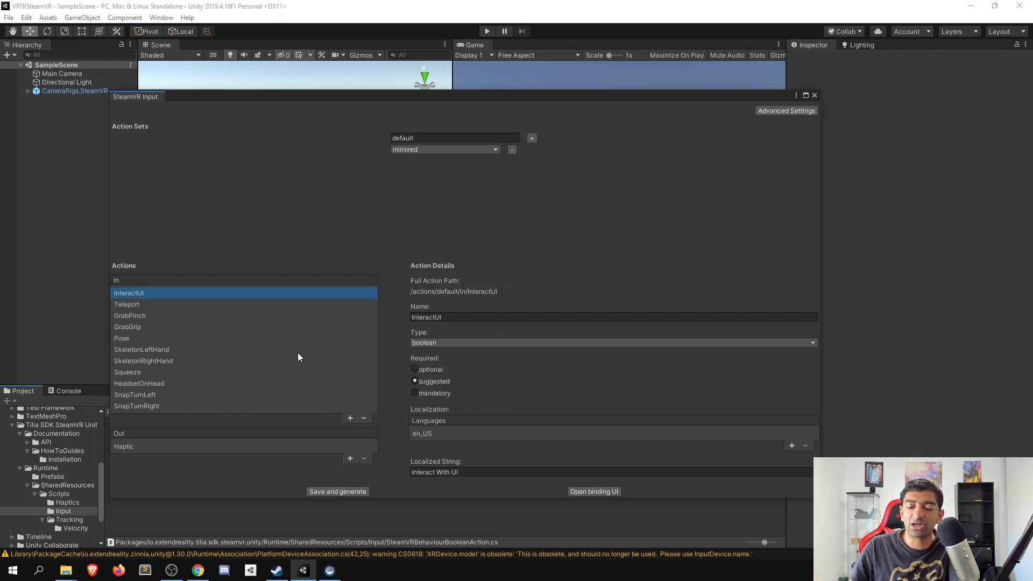
left_click(594, 492)
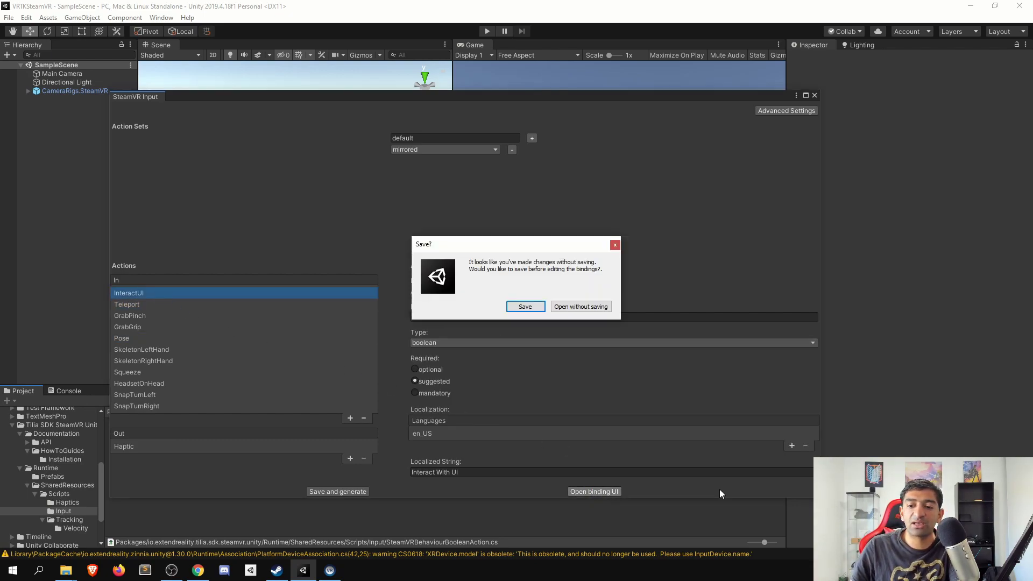
Step: Save the pending input changes, review the Vive controller's Grip and Trigger bindings, then close the binding editor
left_click(524, 307)
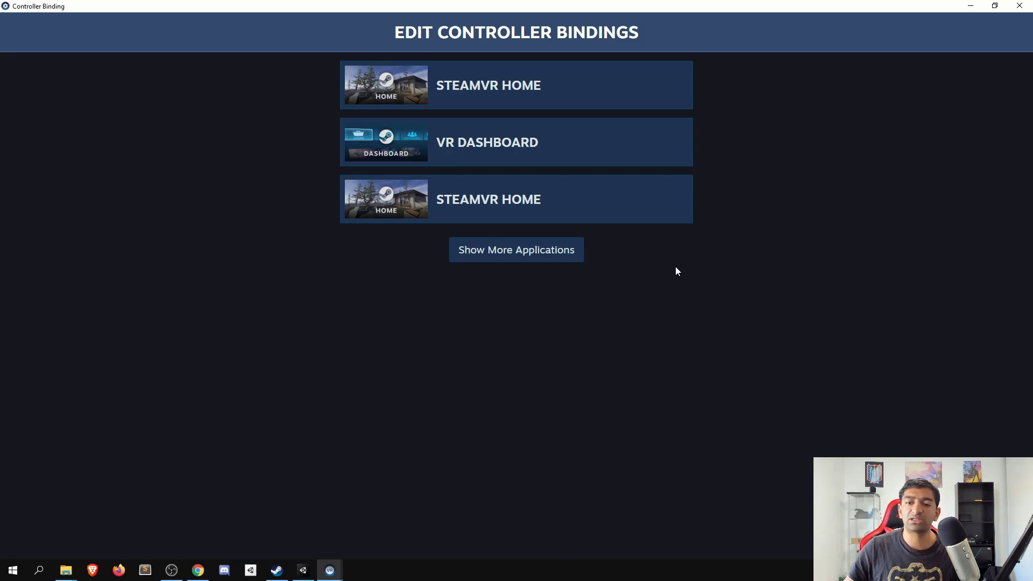
left_click(425, 114)
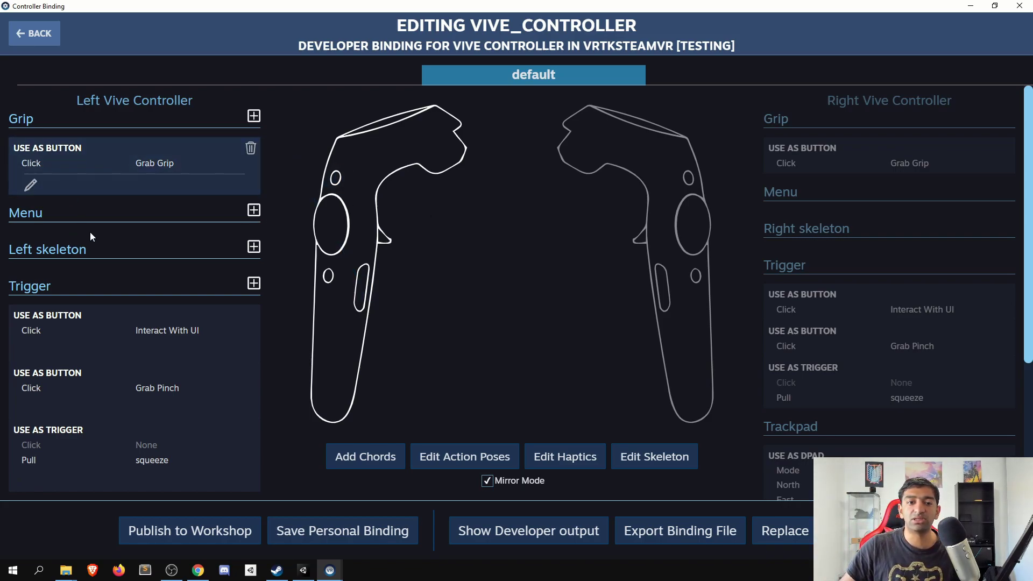
mouse_move(193, 174)
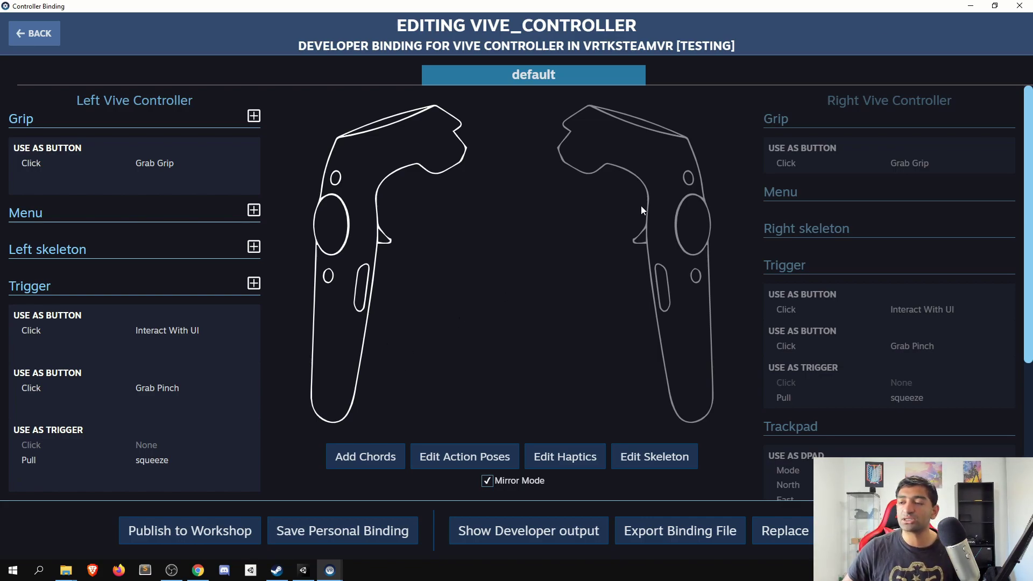
left_click(1020, 6)
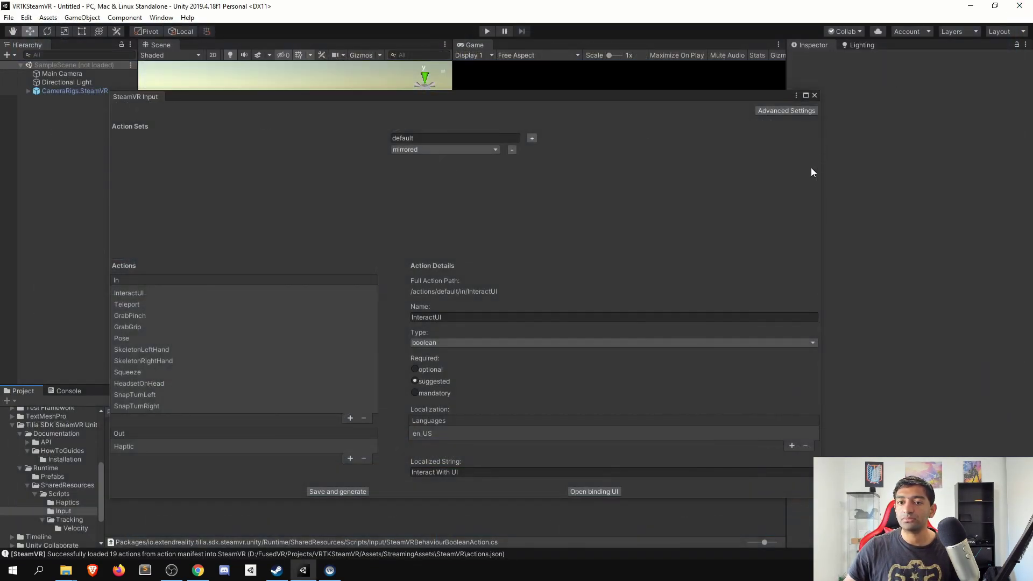
Step: Inspect the GrabGrip, SkeletonLeftHand, Pose, Teleport and InteractUI action details, then bring Steam forward
left_click(188, 296)
left_click(183, 327)
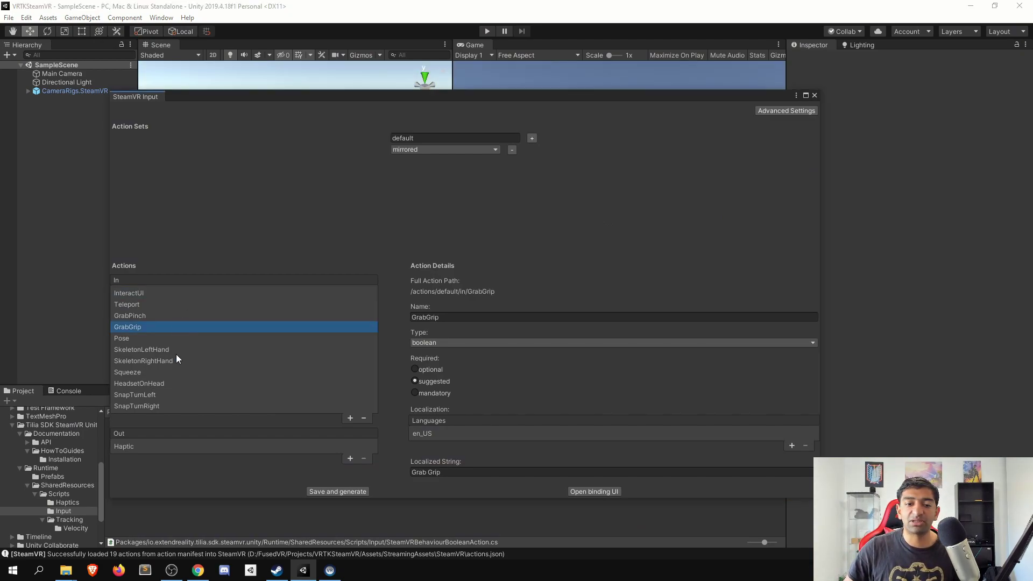
left_click(176, 351)
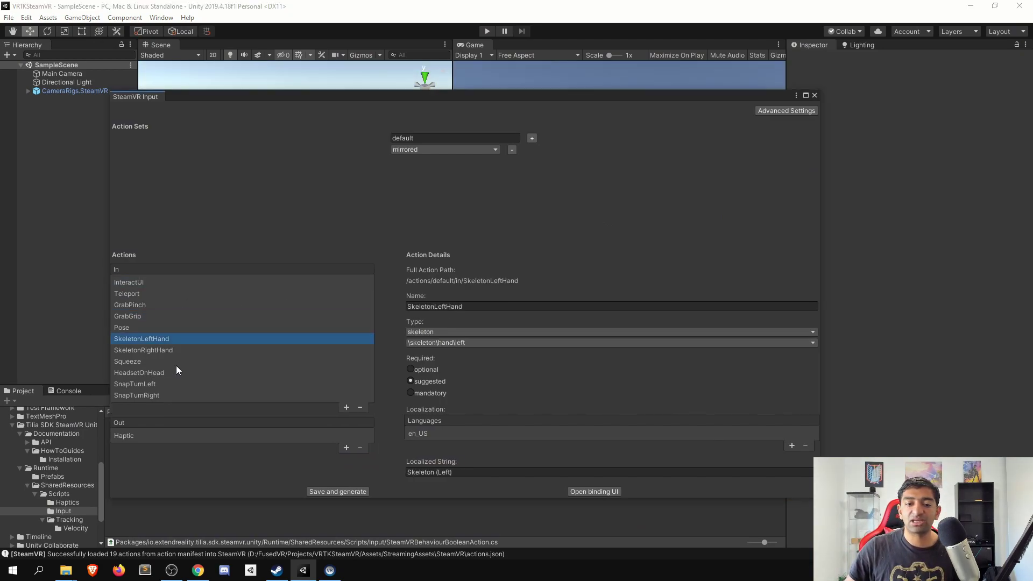
left_click(146, 282)
left_click(145, 304)
left_click(146, 338)
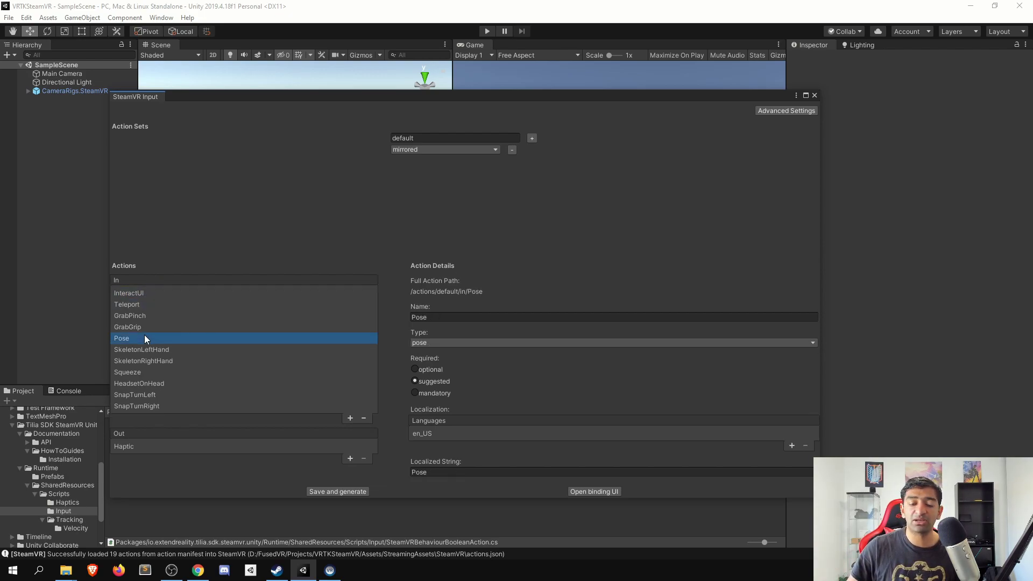
left_click(147, 305)
left_click(149, 294)
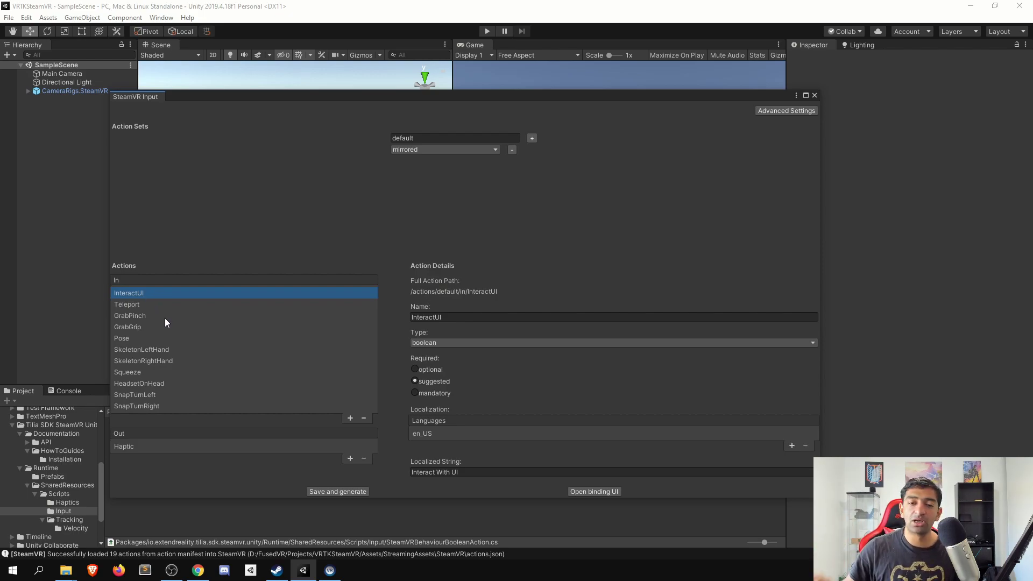
left_click(284, 568)
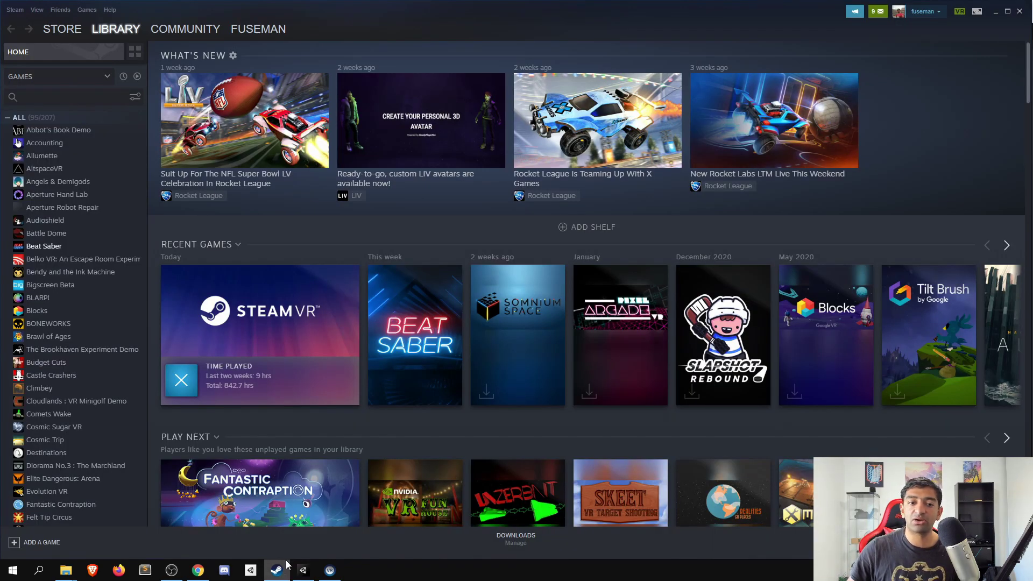
Step: Switch from Steam's library back to the Unity editor
left_click(304, 572)
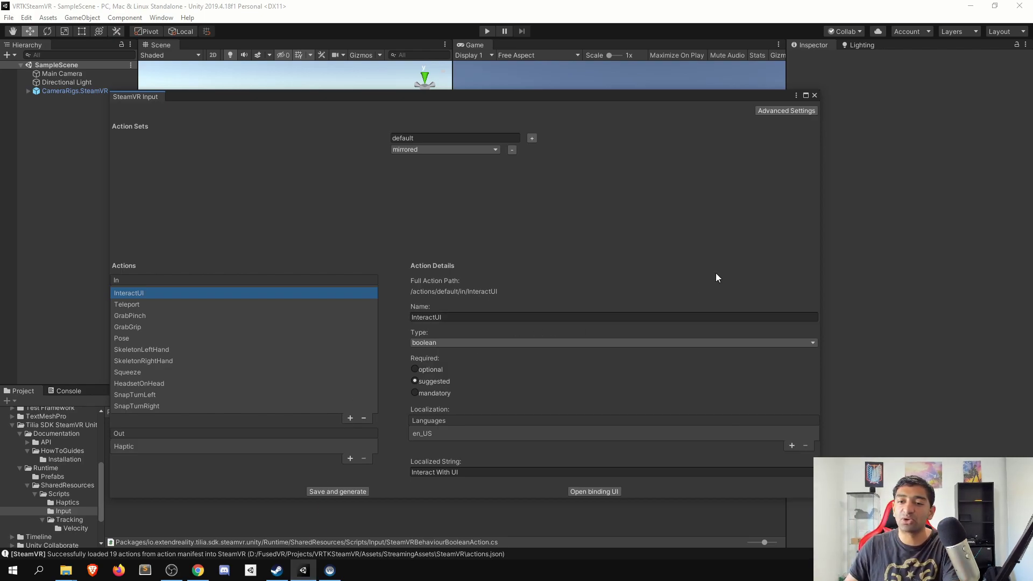
Step: Close the SteamVR Input window and expand SharedResources > Scripts > Input in the Project panel
left_click(815, 95)
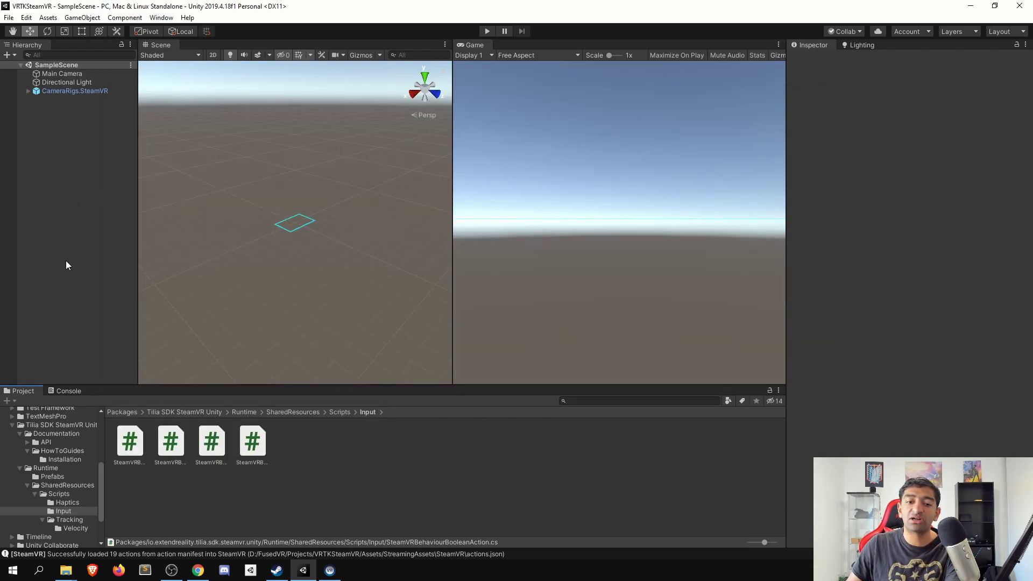
left_click(55, 485)
left_click(60, 494)
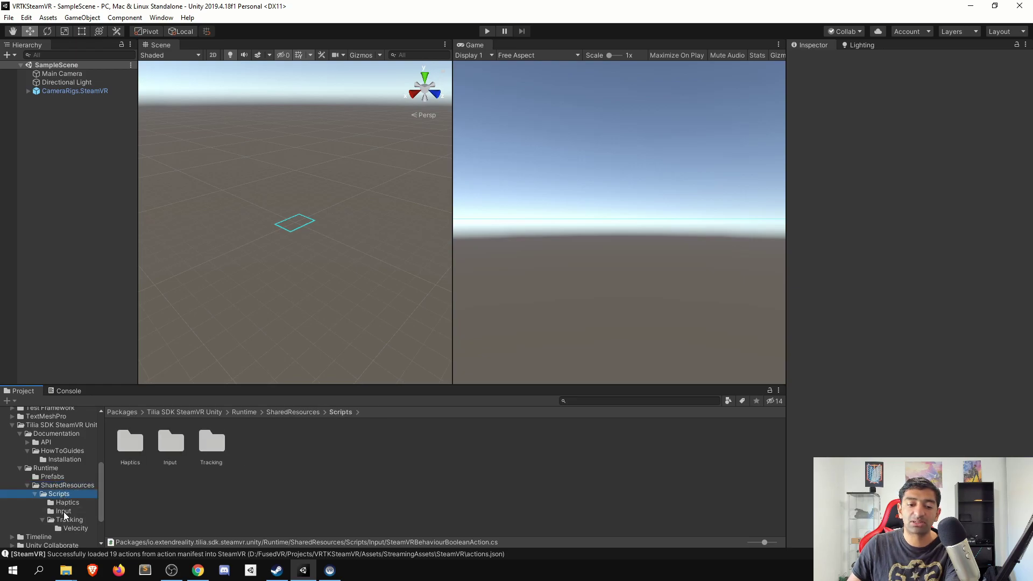
left_click(64, 511)
Step: Preview the Input scripts and open SteamVRBehaviourBooleanAction in Visual Studio
left_click(130, 444)
left_click(170, 444)
left_click(211, 444)
left_click(252, 444)
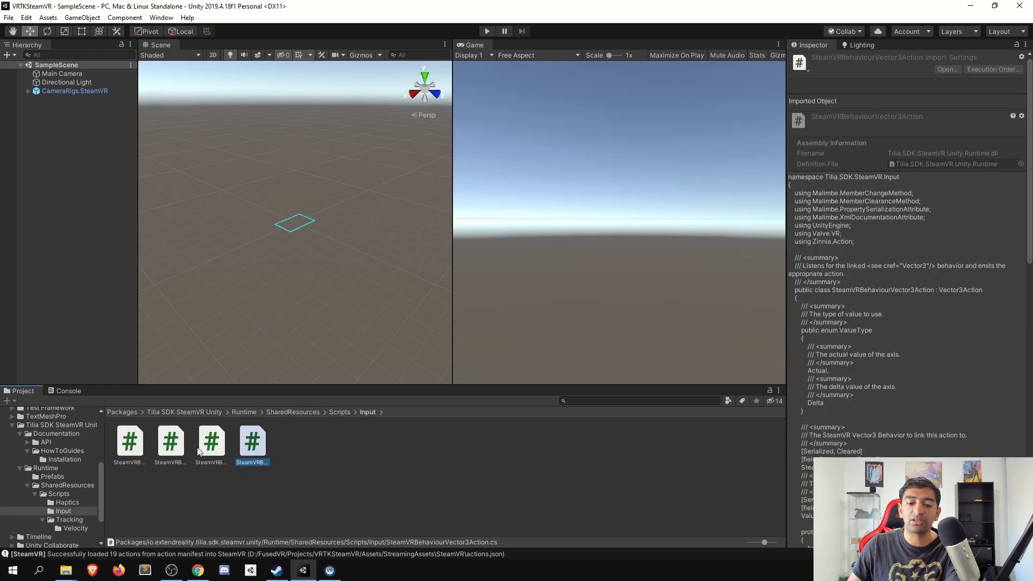
double_click(136, 451)
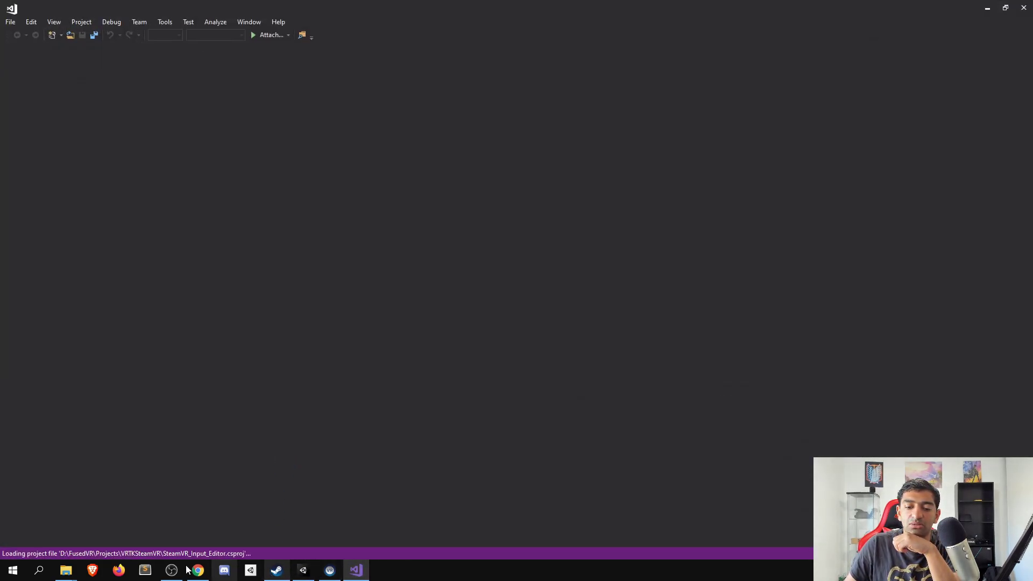
Step: Let Visual Studio finish loading SteamVRBehaviourBooleanAction.cs, then return to Unity
left_click(303, 570)
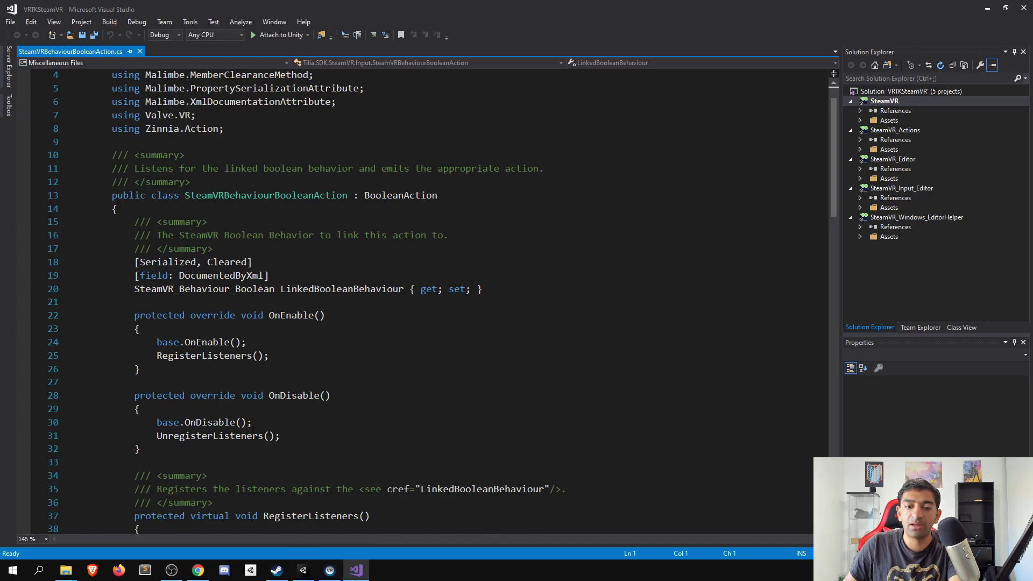
left_click(303, 570)
Step: Create an empty GameObject and attach the SteamVRBehaviourBooleanAction script to it
right_click(70, 219)
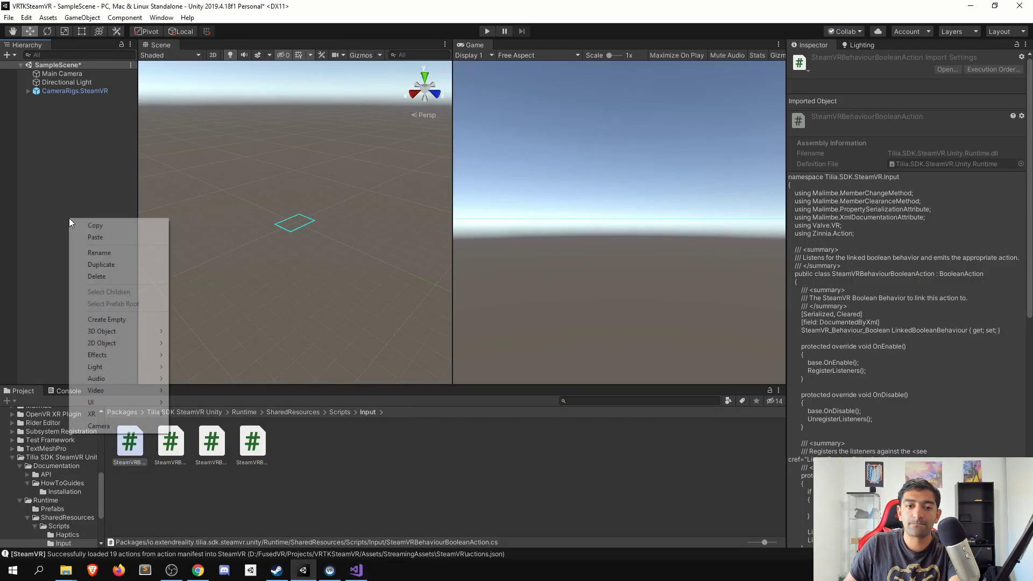
left_click(132, 322)
left_click(243, 484)
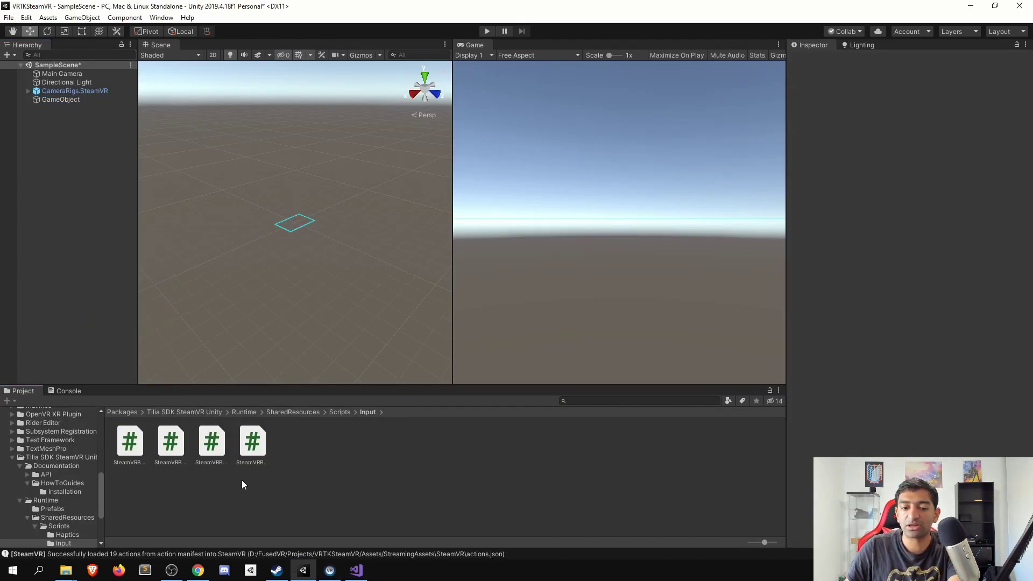
left_click(56, 99)
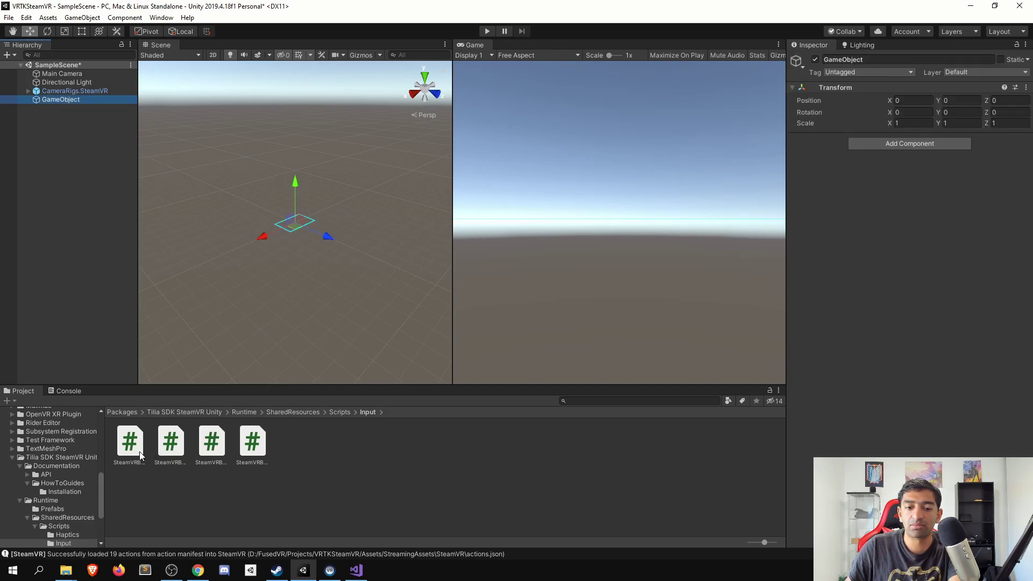
left_click_drag(140, 454, 900, 426)
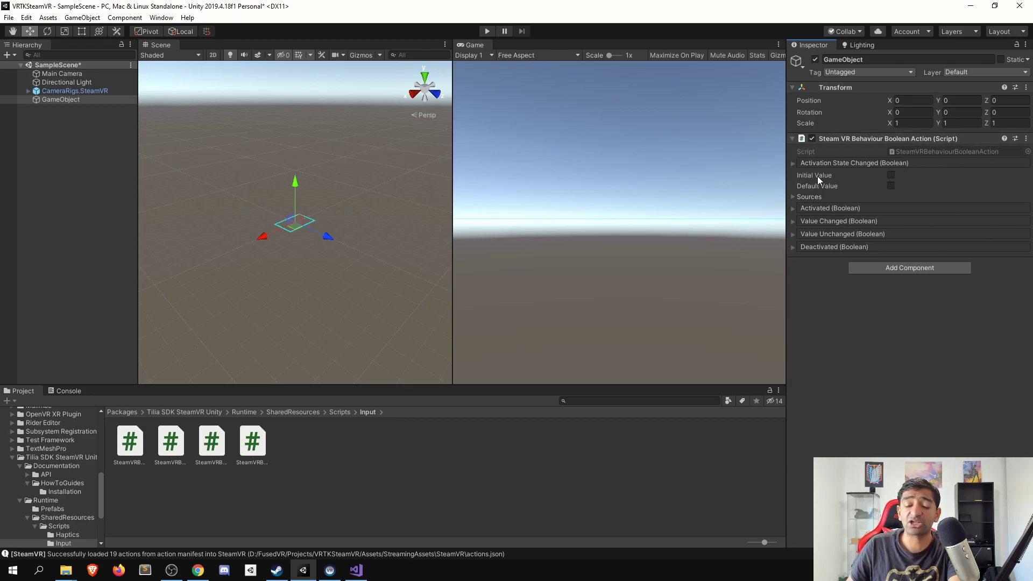
Step: Read the LinkedBooleanBehaviour property declaration on line 20 in Visual Studio, then return to Unity
key("alt+Tab")
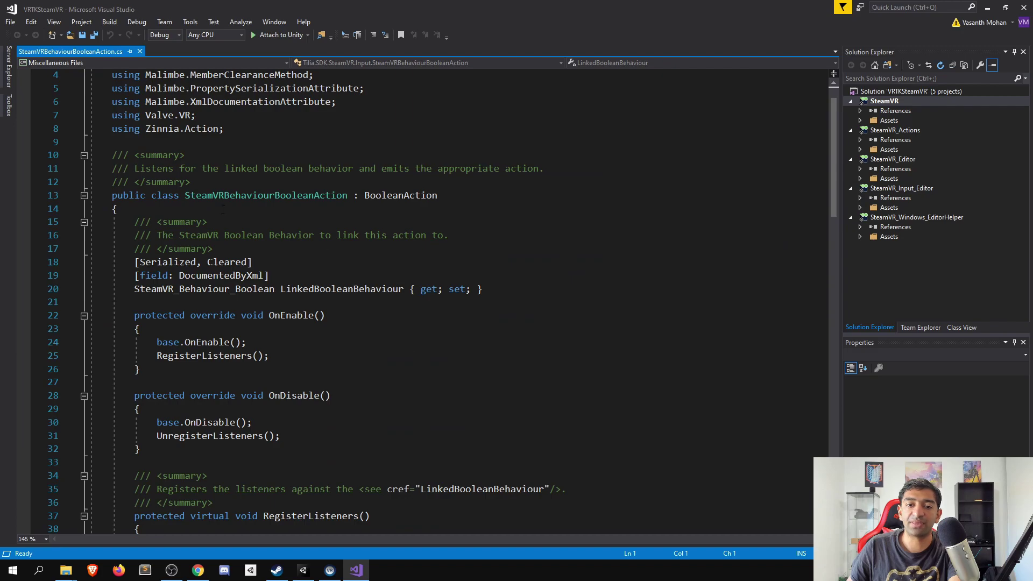
scroll(191, 267, "down", 1)
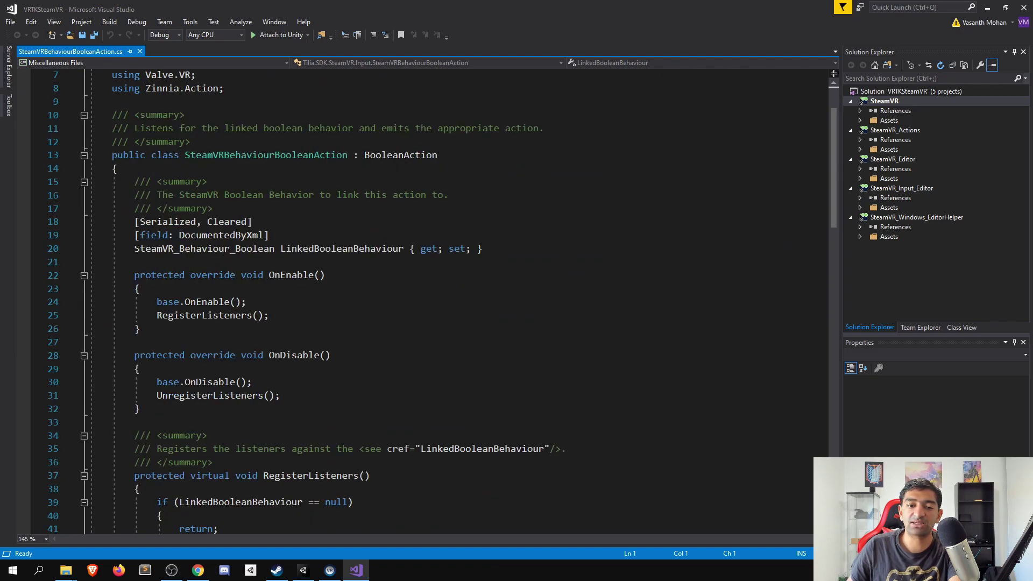
left_click_drag(134, 248, 381, 248)
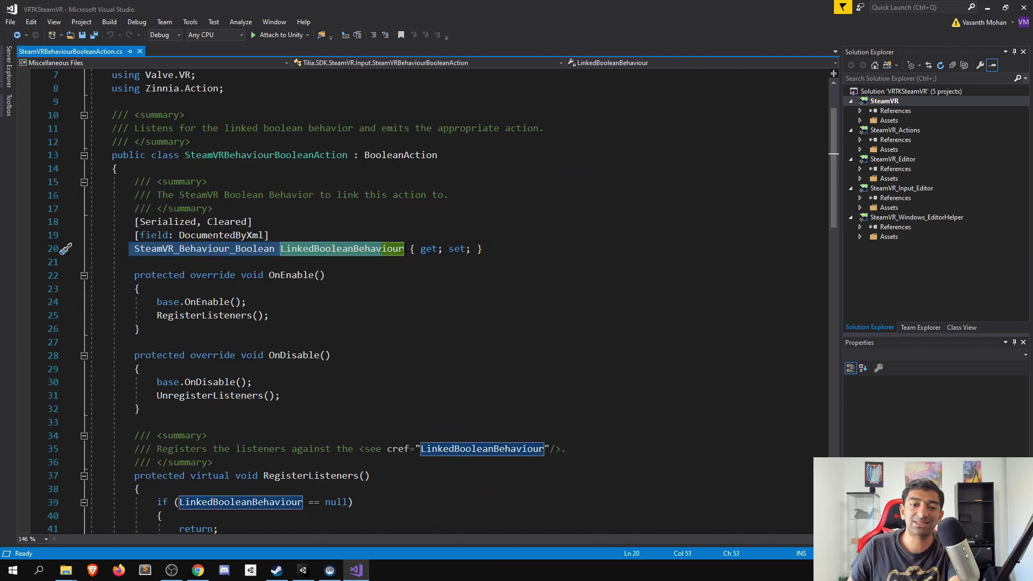
key("alt+Tab")
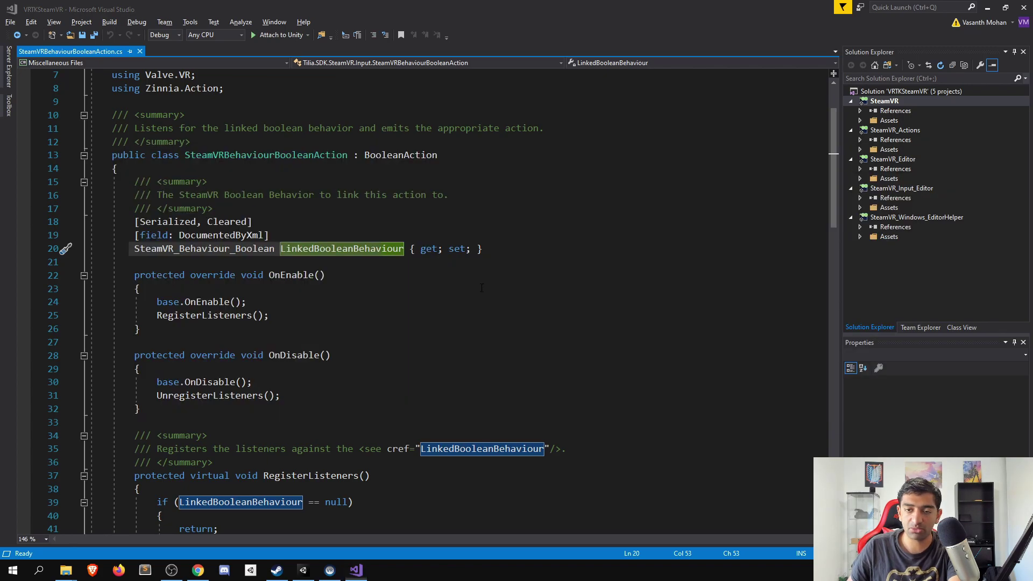
Step: Add a Steam VR_Behaviour_Boolean component to GameObject by searching 'vr'
left_click(908, 273)
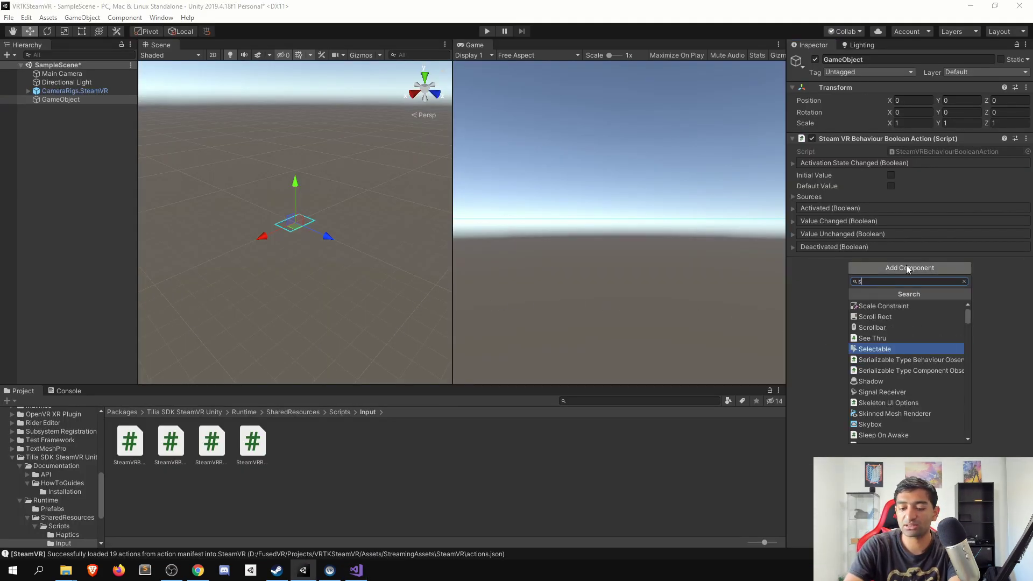
type("vr")
key("Down")
key("Down")
key("Down")
key("Down")
key("Return")
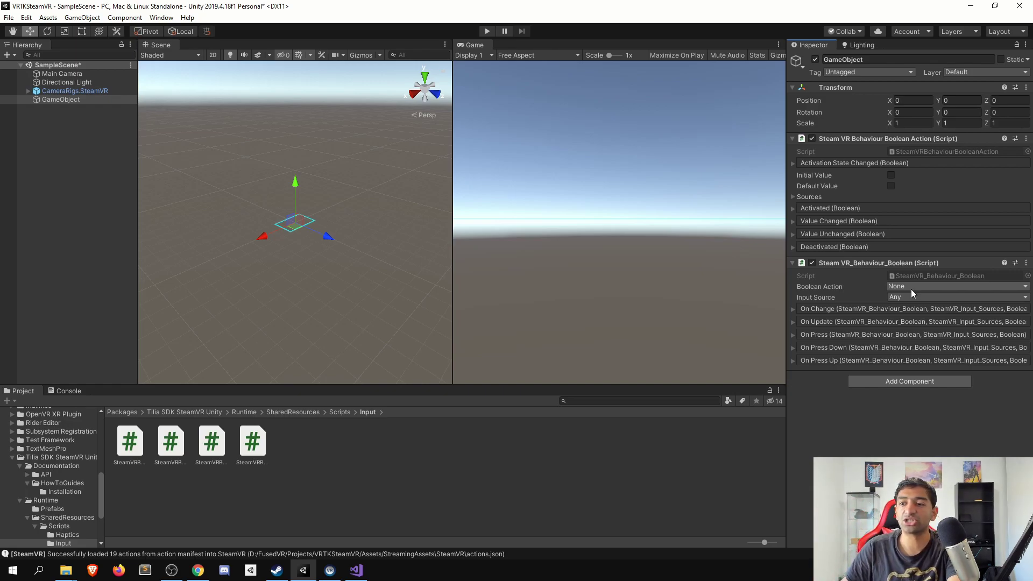
Step: Set the component's boolean action to Teleport and its input source to Left Hand
left_click(915, 286)
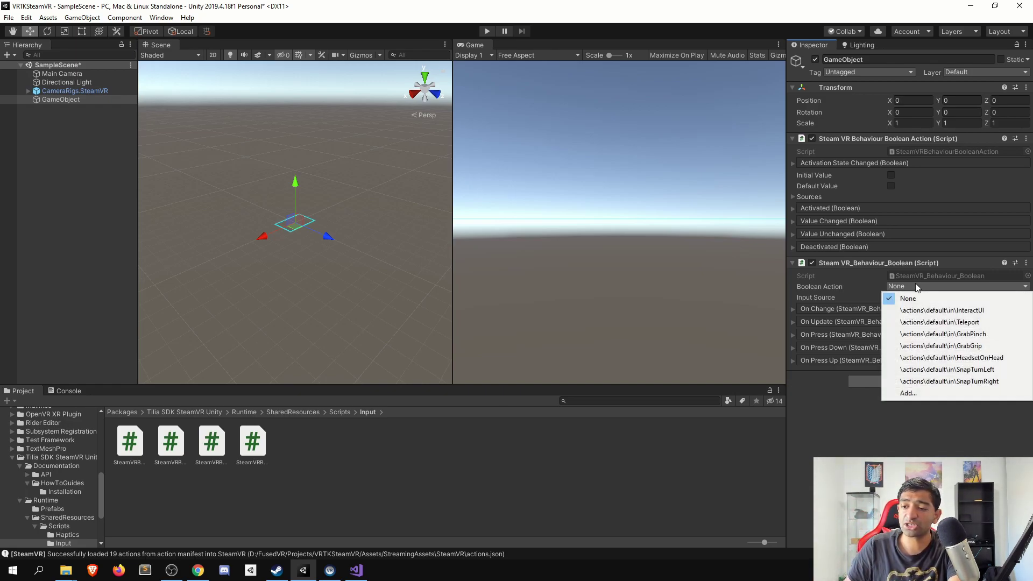
left_click(967, 321)
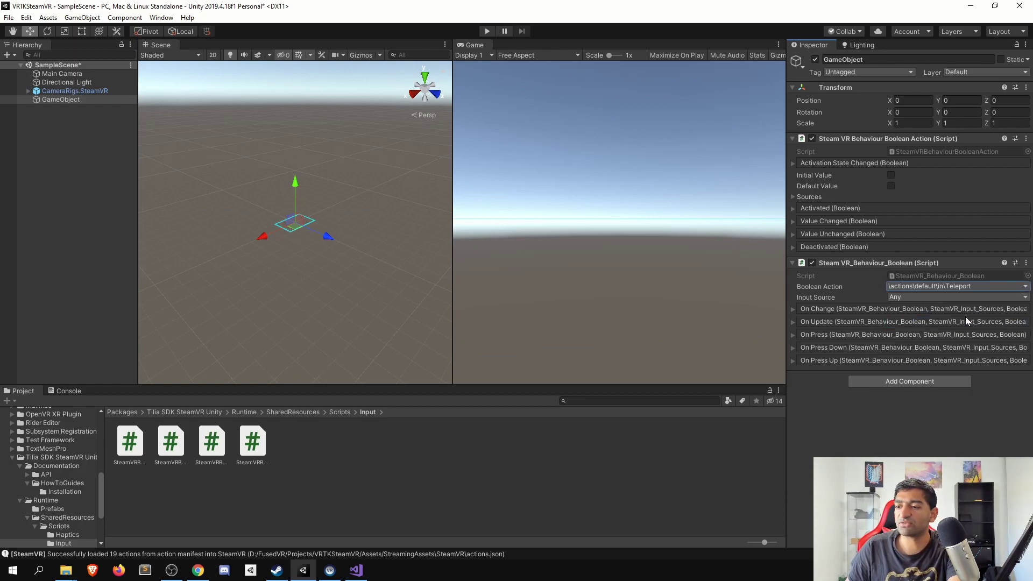
left_click(954, 299)
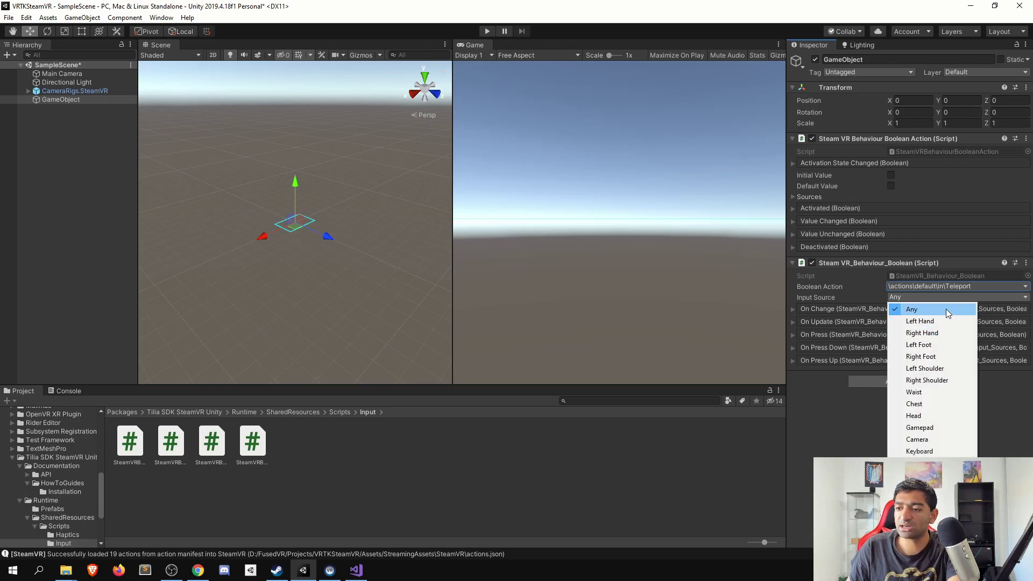
left_click(934, 322)
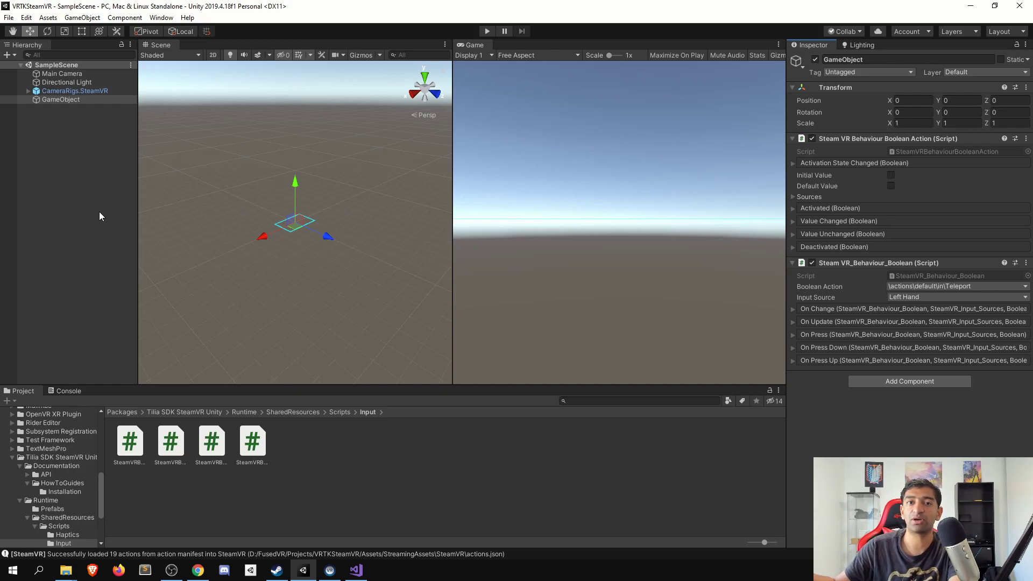
Step: Search the Tilia packages page in Chrome for 'interactable' and select the Interactables package name
key("alt+Tab")
left_click(793, 256)
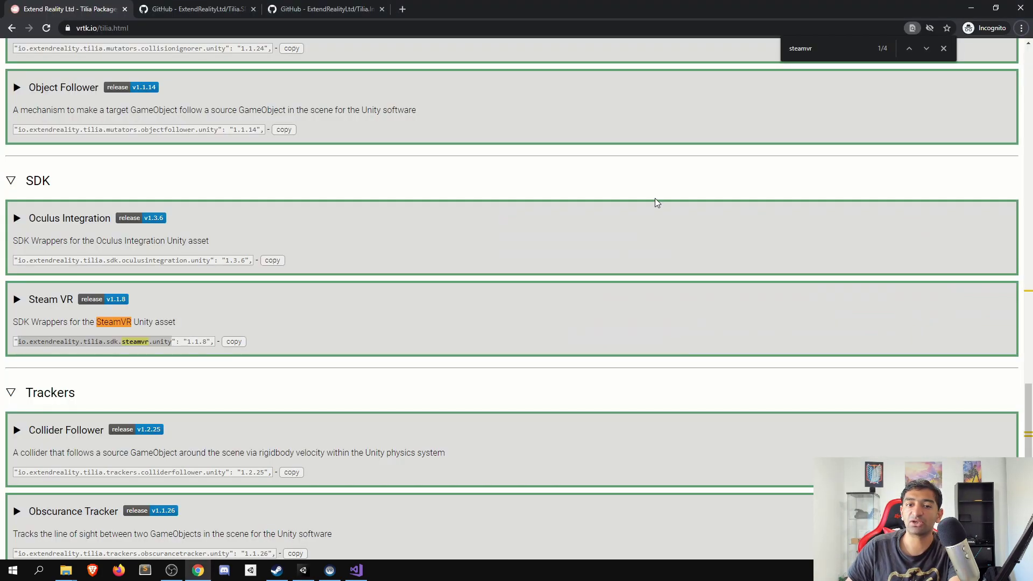
scroll(451, 307, "up", 15)
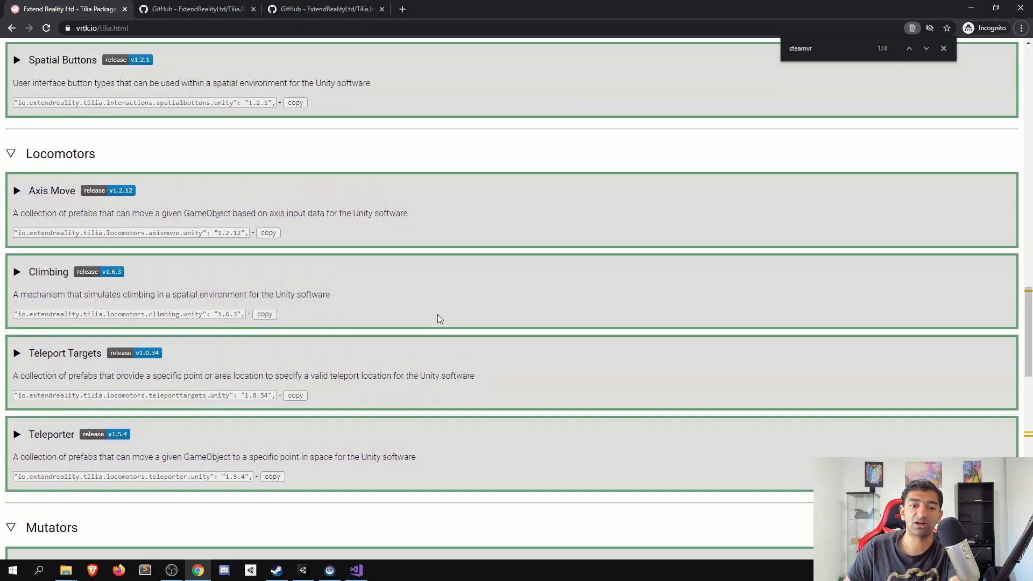
scroll(104, 273, "up", 10)
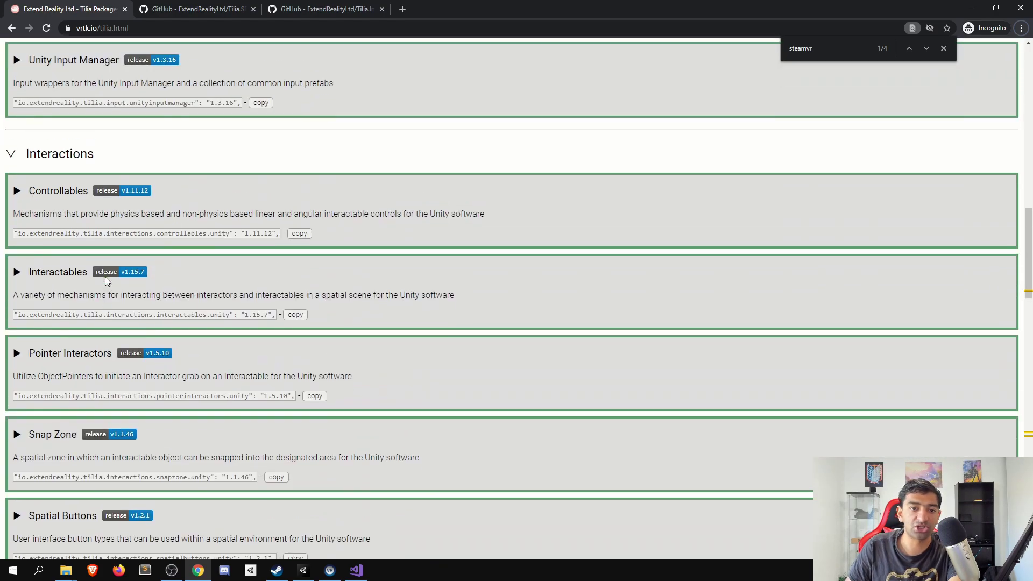
scroll(108, 283, "up", 10)
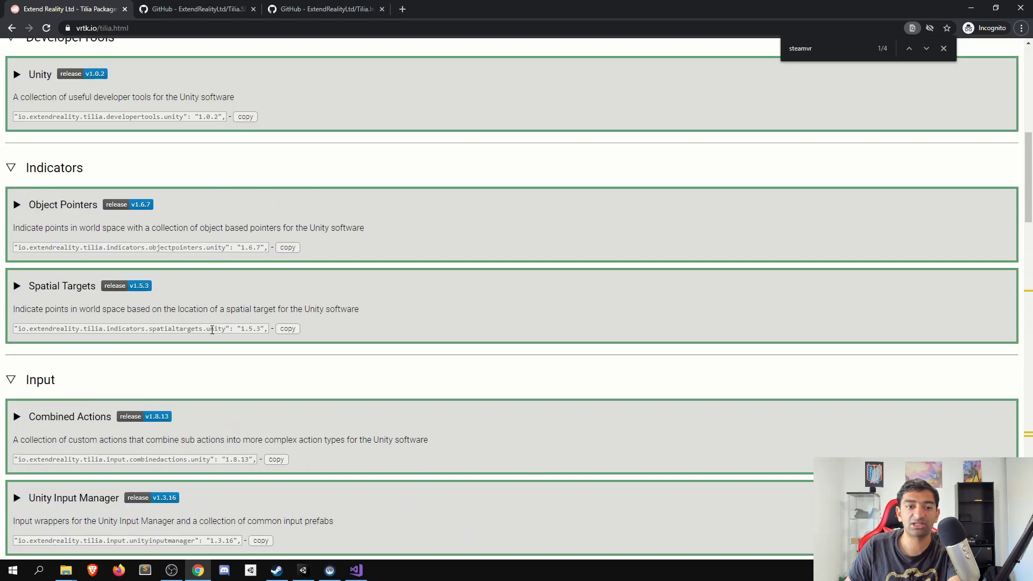
scroll(254, 323, "up", 5)
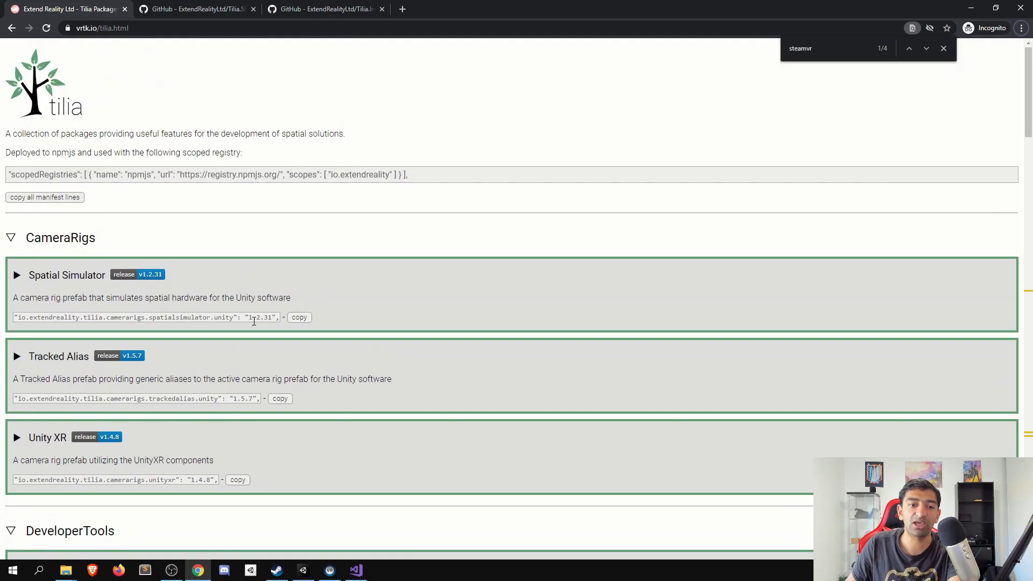
scroll(253, 321, "down", 10)
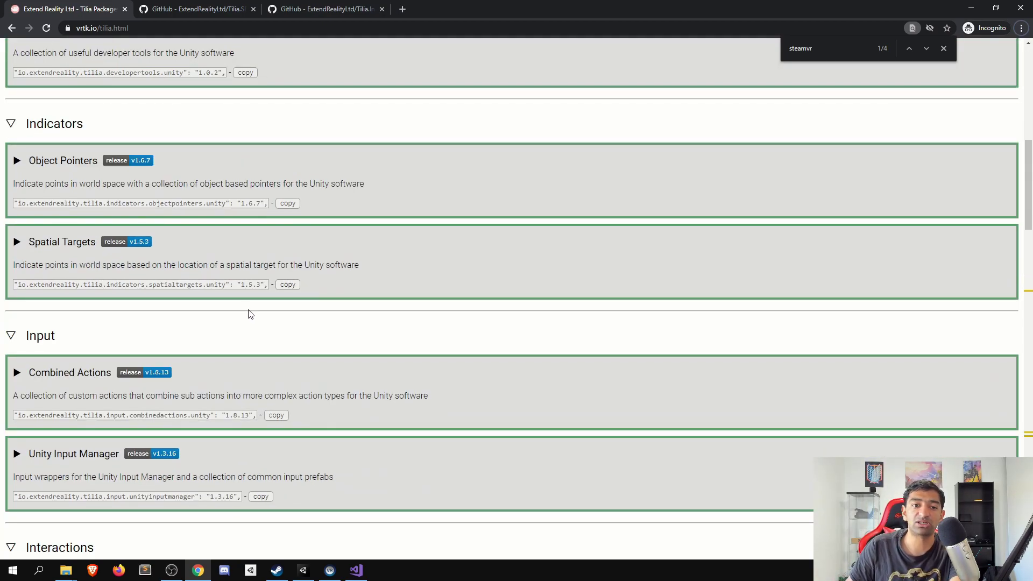
key("ctrl+f")
type("interac")
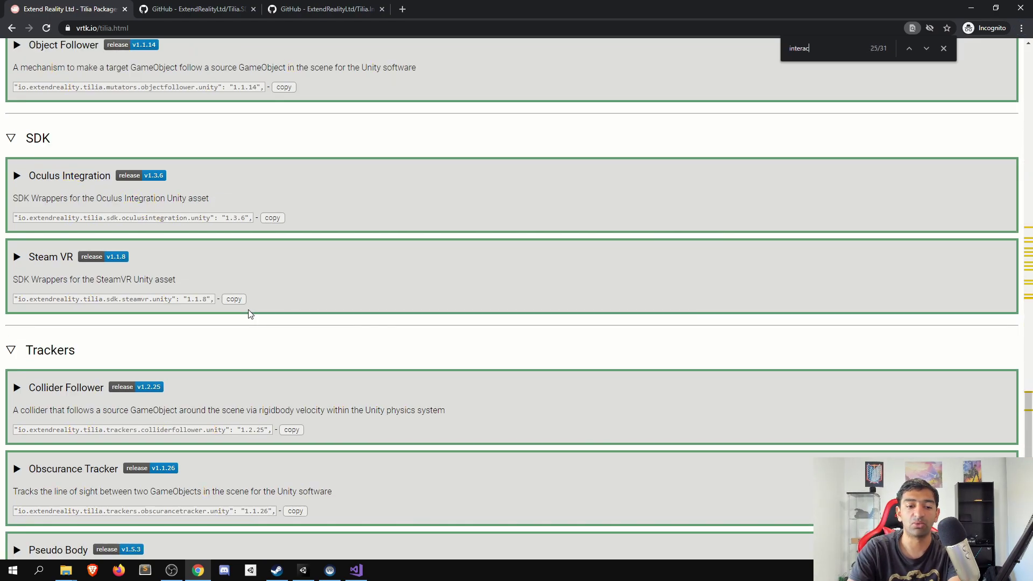
key("BackSpace")
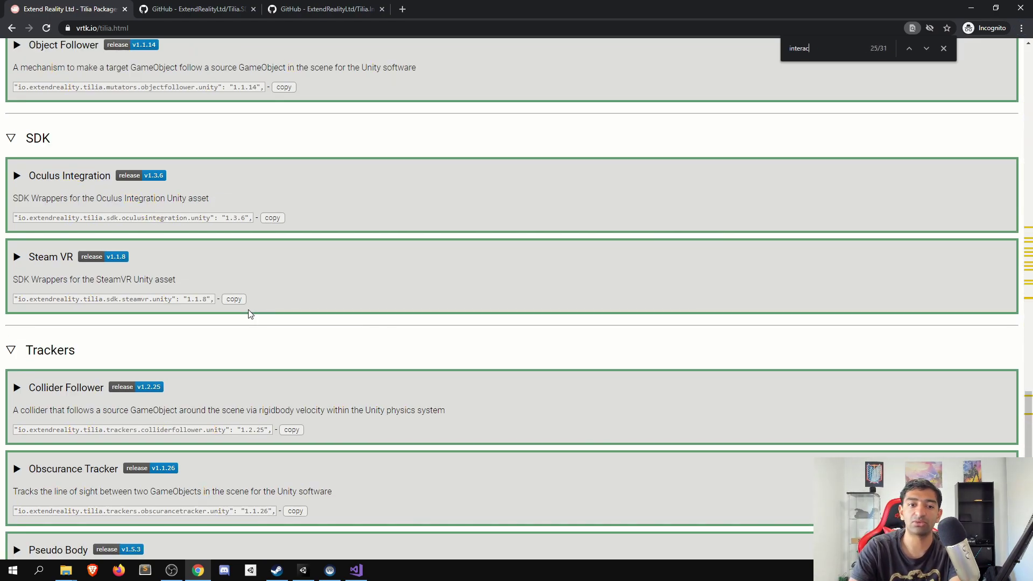
type("table")
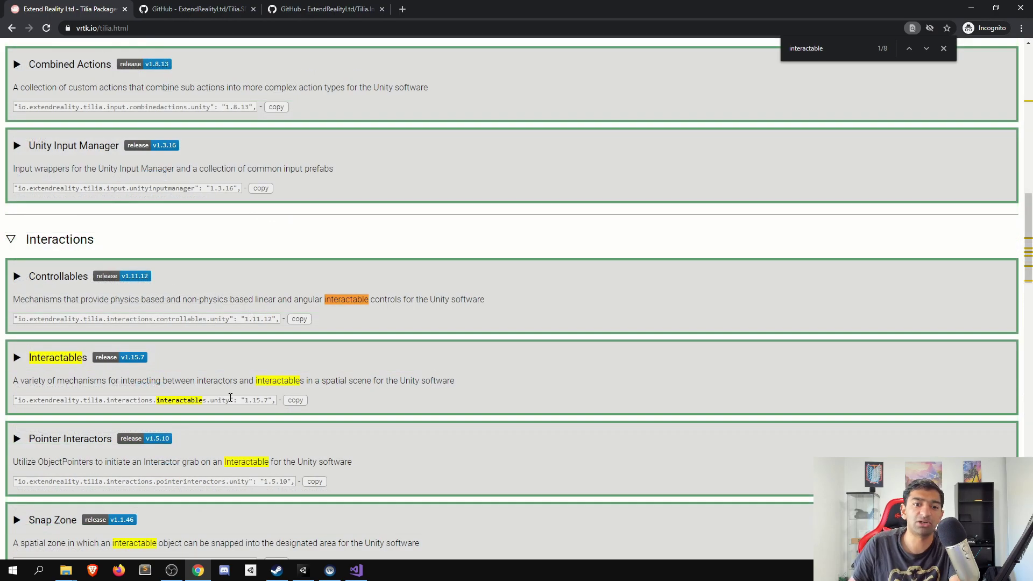
left_click_drag(225, 398, 19, 398)
key("ctrl+c")
Step: Install the Tilia Interactables package by pasting its name into Package Manager's Add package from git URL
key("alt+Tab")
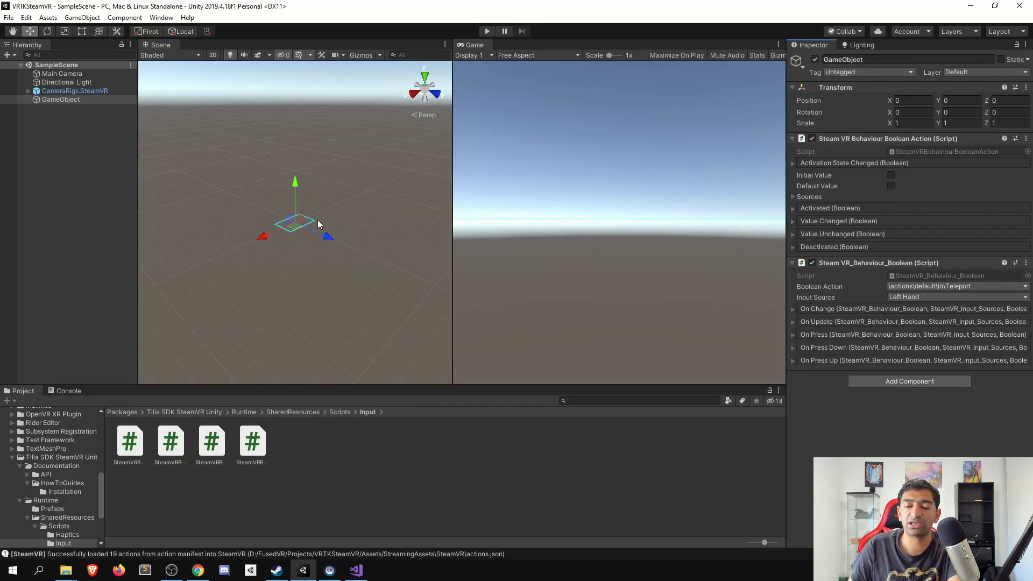
left_click(162, 18)
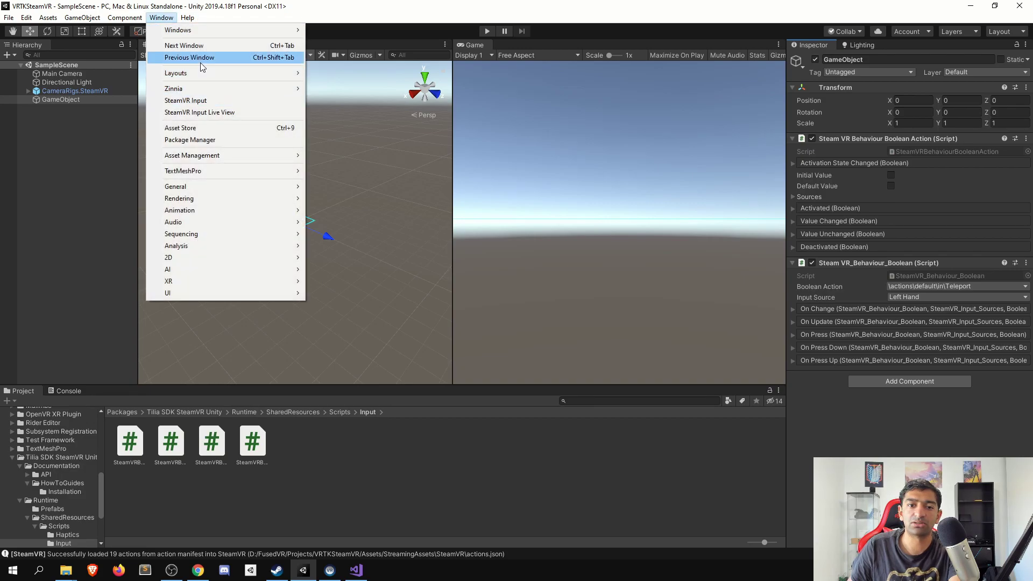
left_click(220, 140)
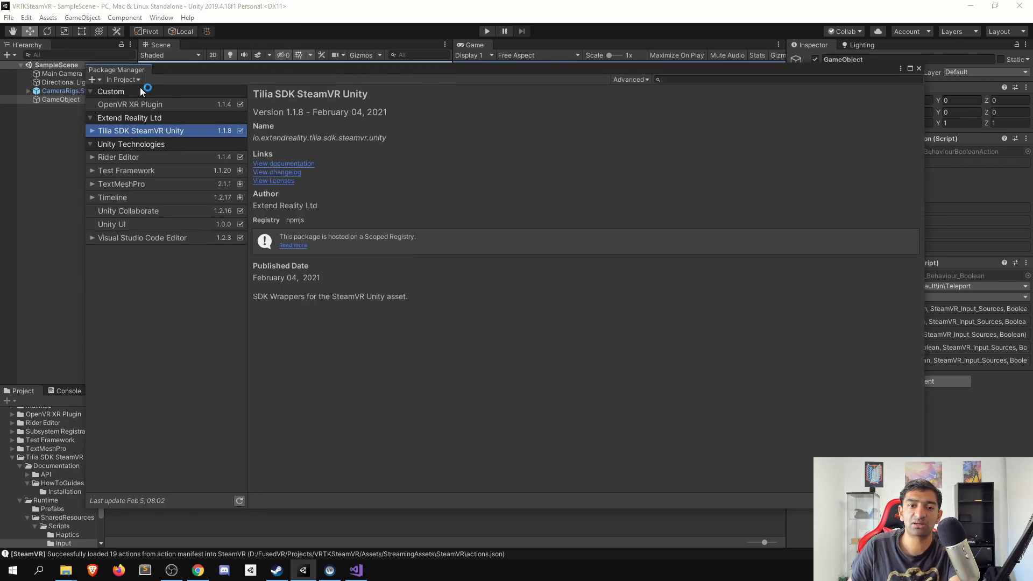
left_click(95, 79)
left_click(128, 116)
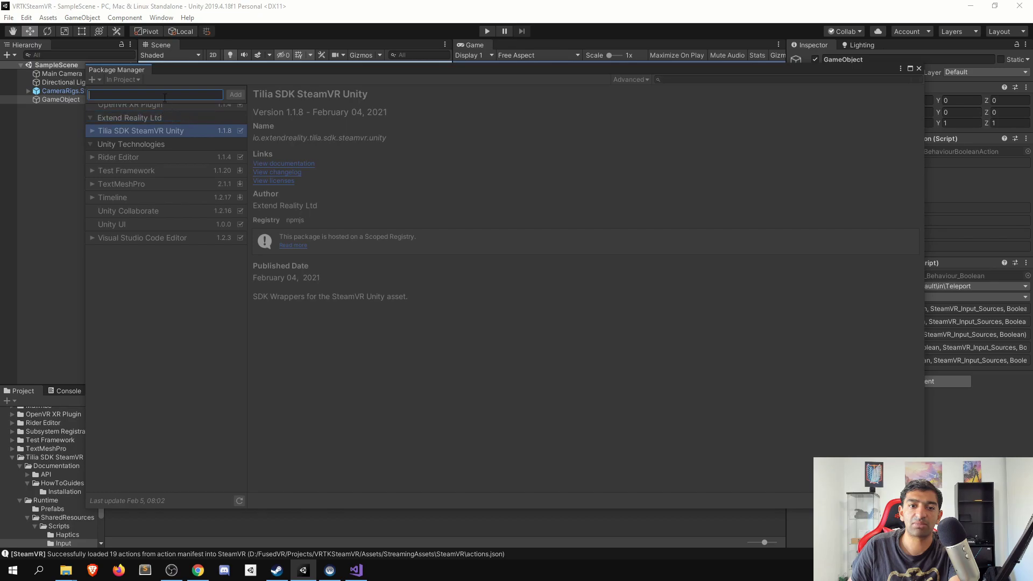
key("ctrl+v")
left_click(235, 95)
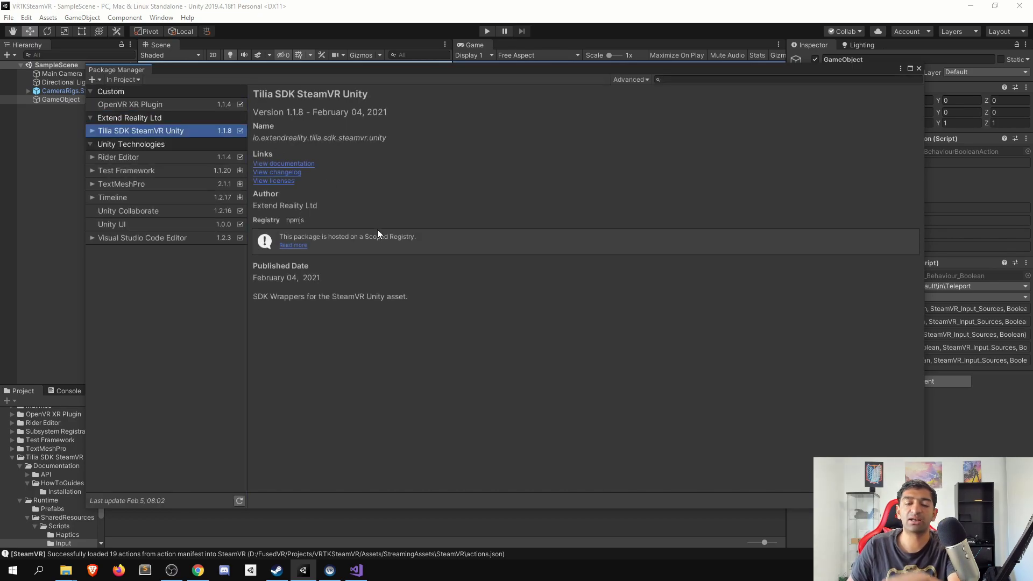
left_click(921, 68)
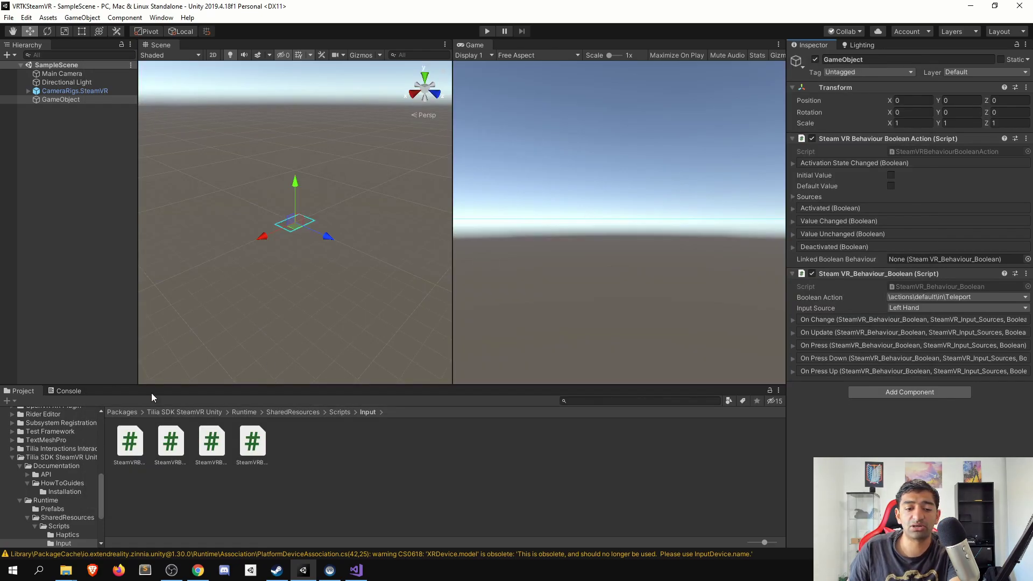
Step: Go to Tilia Interactions Interactables > Runtime > Interactors > Prefabs and add an Interactions.Interactor under Controller (right)
left_click(13, 458)
left_click(77, 473)
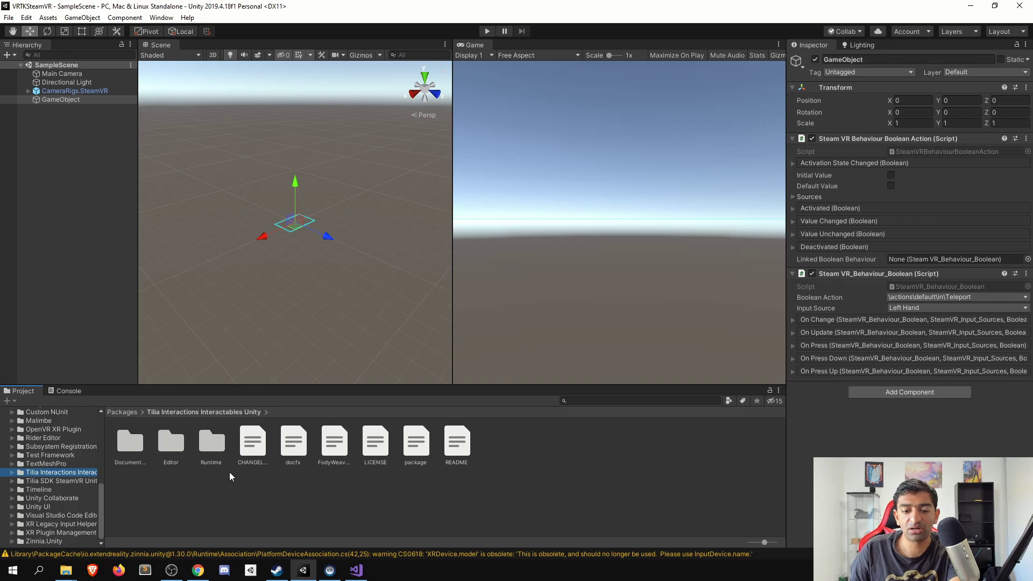
double_click(212, 443)
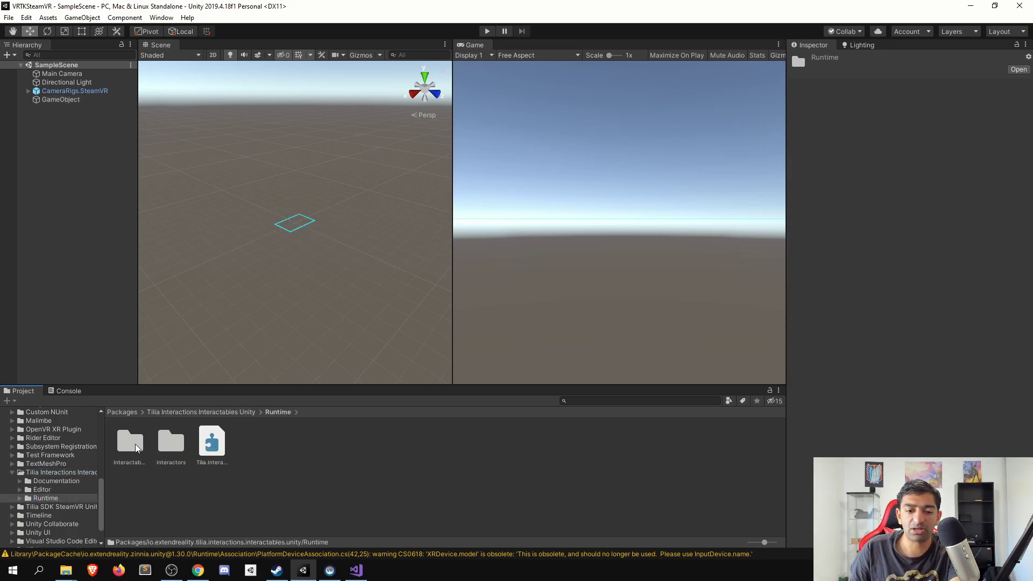
double_click(166, 443)
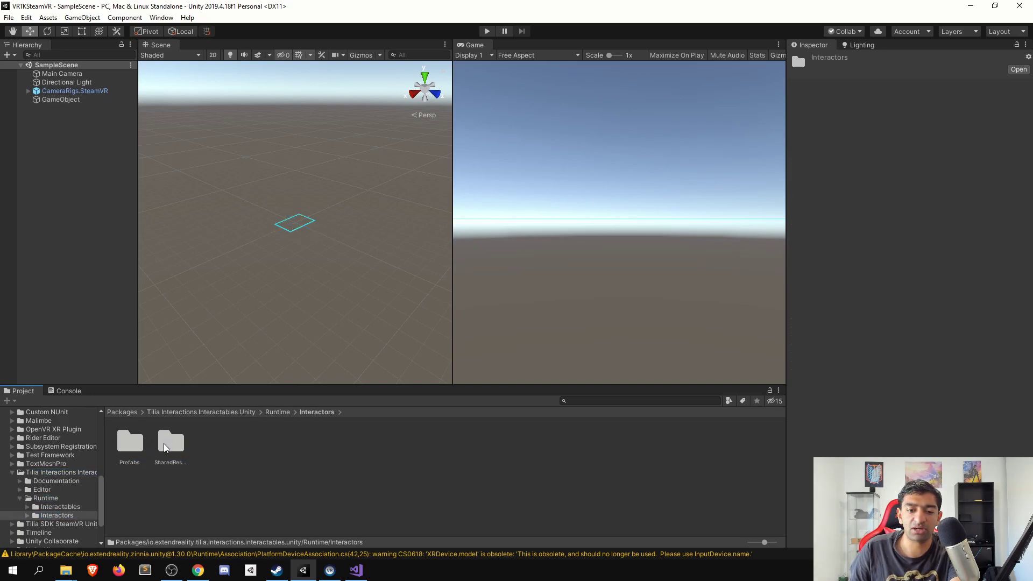
double_click(124, 448)
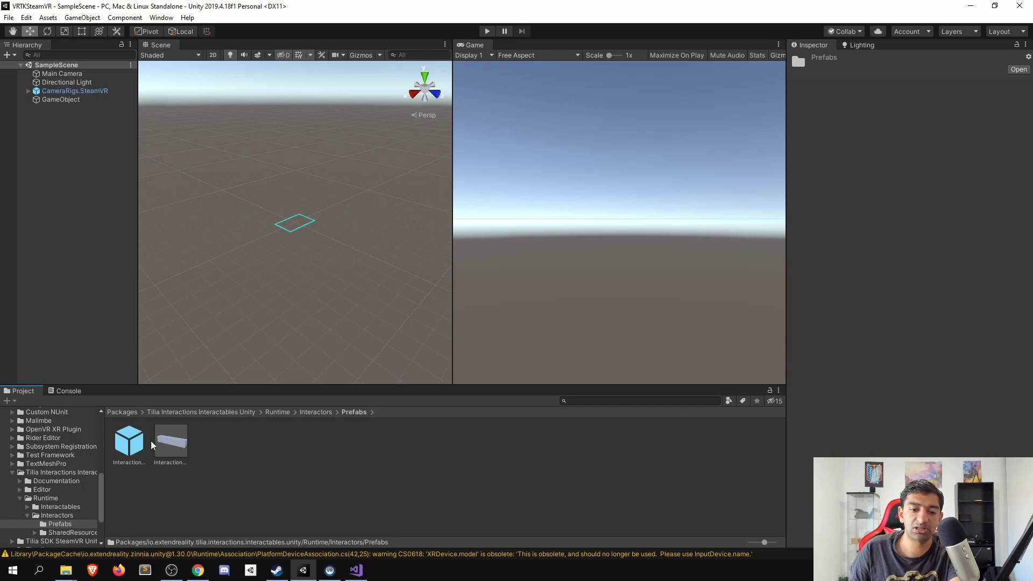
left_click(115, 439)
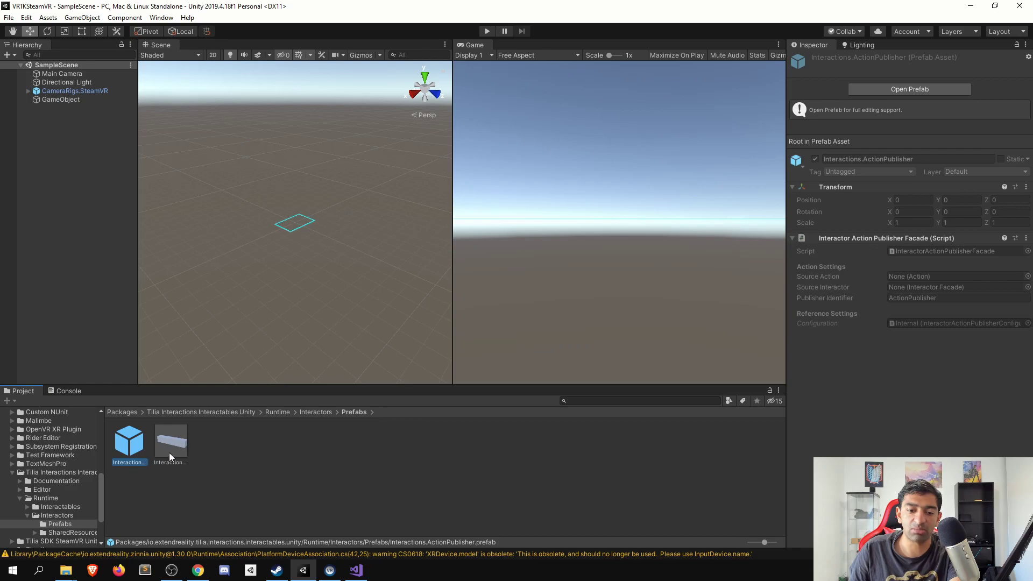
left_click_drag(169, 453, 98, 153)
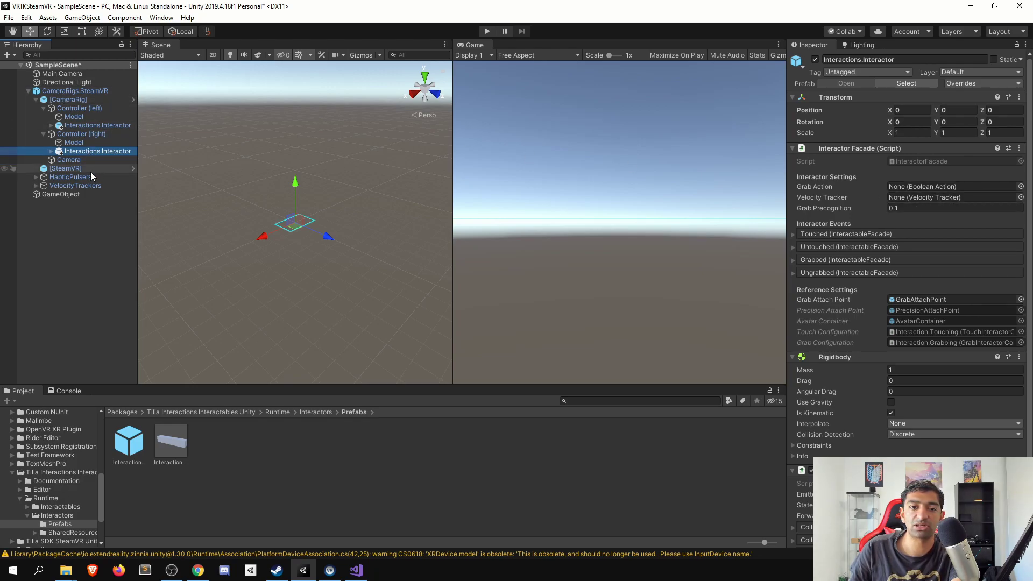
Step: Expand VelocityTrackers in the Hierarchy to reveal its Head and controller trackers
left_click(83, 185)
key("Right")
key("Down")
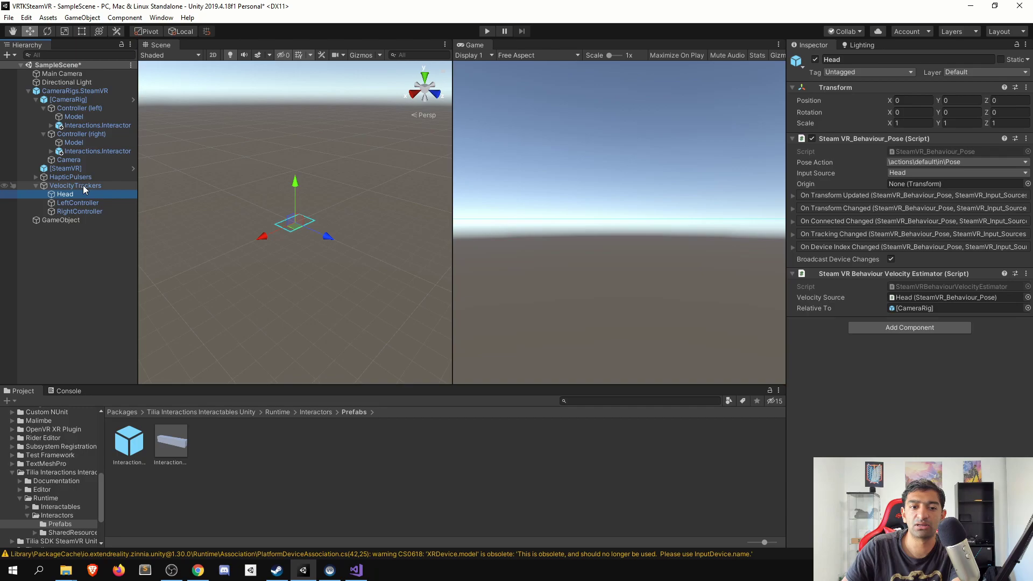
Step: Assign RightController and LeftController as the velocity trackers of the right and left interactors
key("Up")
left_click(90, 151)
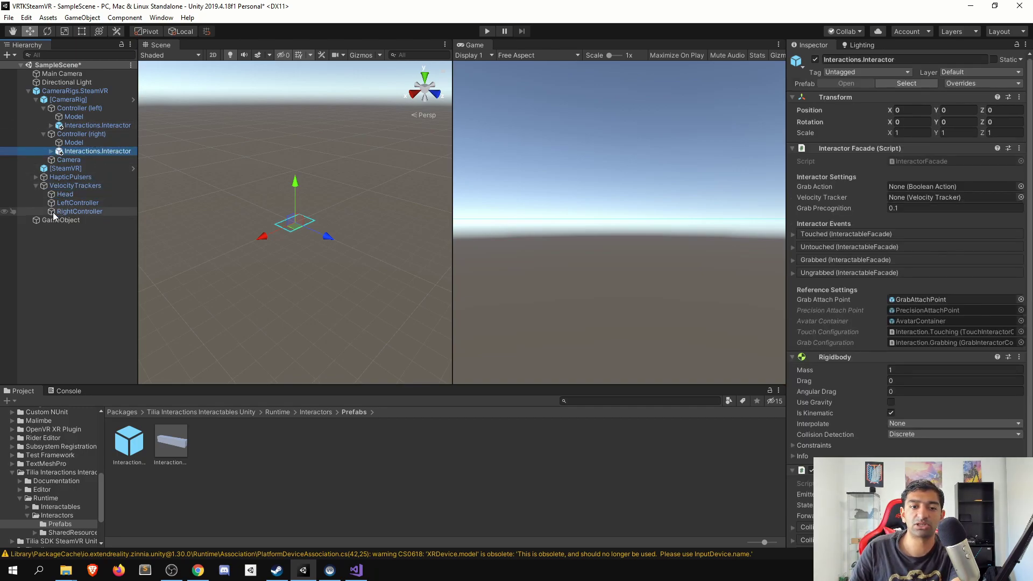
left_click_drag(63, 211, 896, 198)
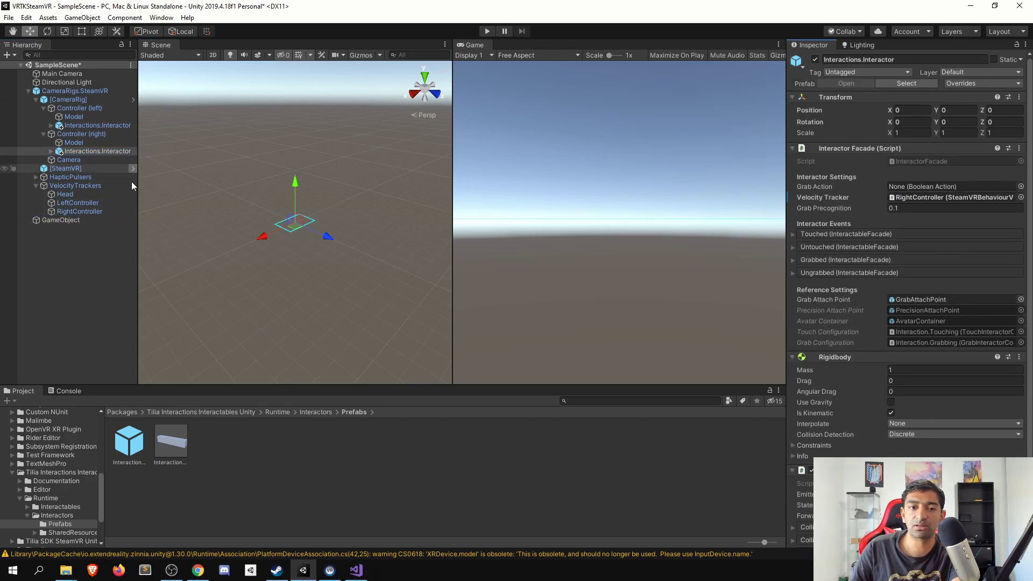
left_click(102, 126)
left_click_drag(78, 203, 925, 198)
left_click(65, 220)
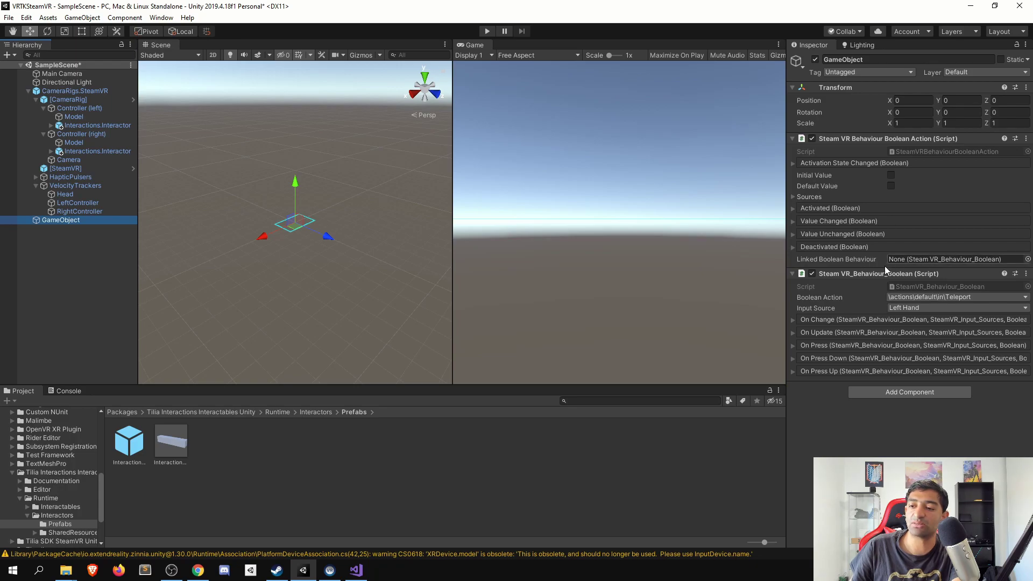
Step: Link the boolean behaviour into Linked Boolean Behaviour, save, and rename the GameObject 'LeftHandBool'
left_click_drag(860, 274, 947, 259)
key("ctrl+s")
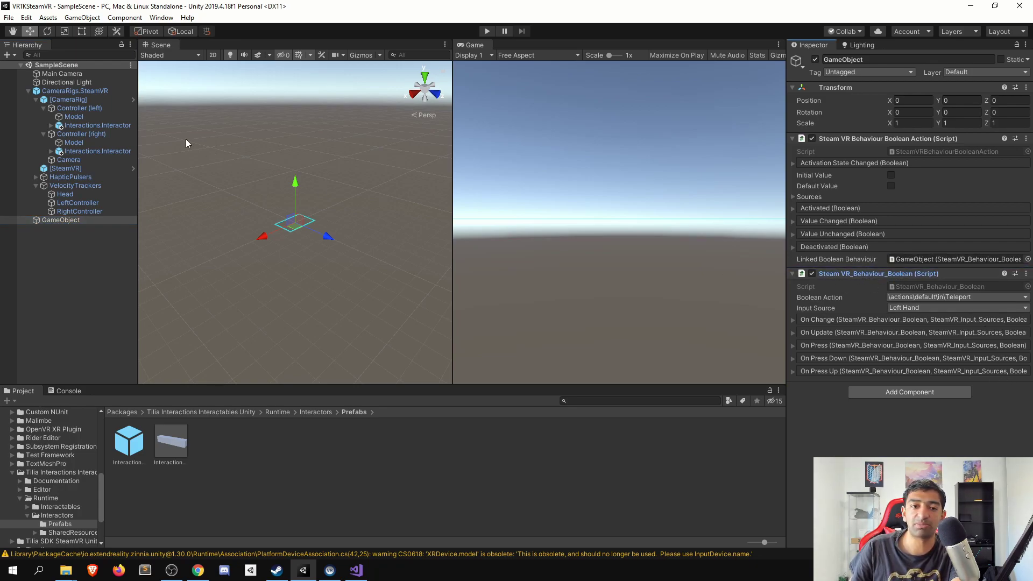
left_click(911, 58)
type("LeftHa")
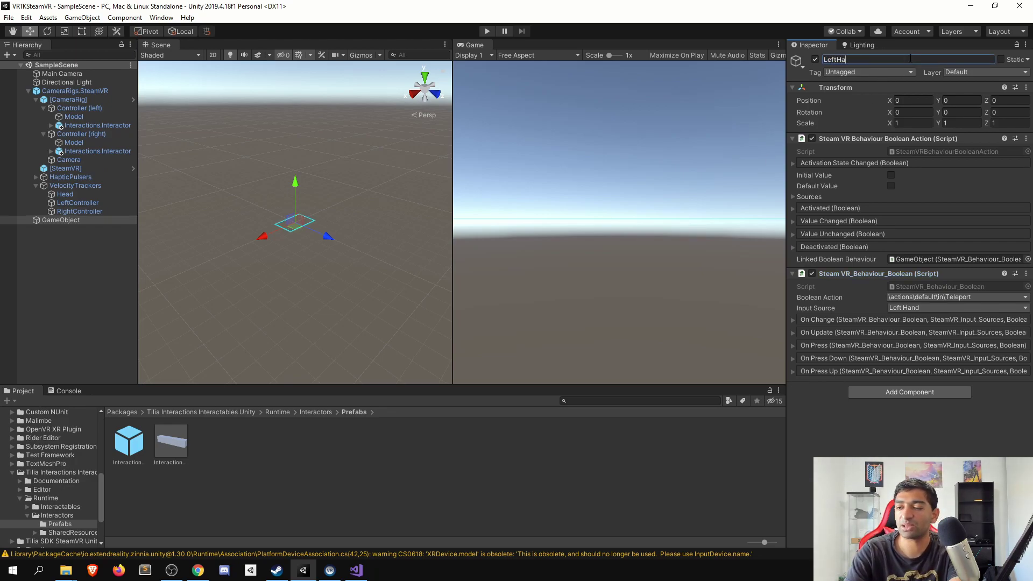
type("ndBoo")
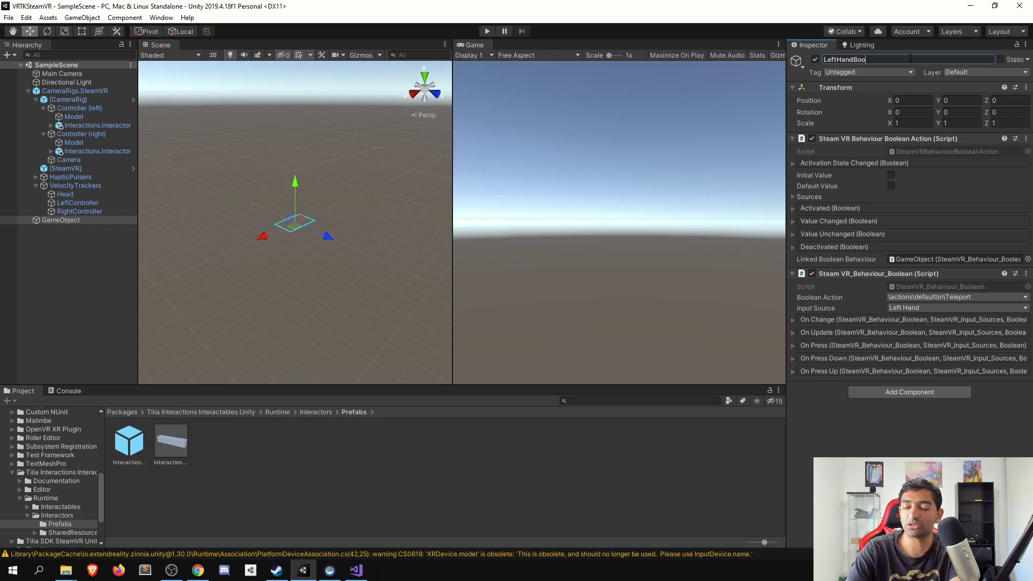
type("l")
key("Return")
Step: Duplicate LeftHandBool as RightHand with Input Source set to Right Hand, and save
left_click(125, 221)
key("ctrl+d")
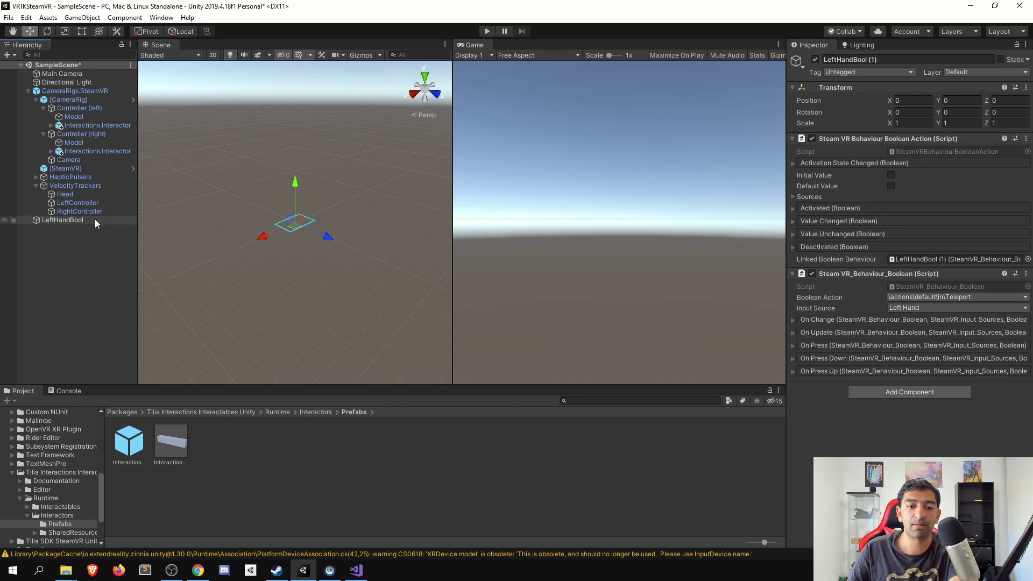
left_click(853, 60)
type("Rig")
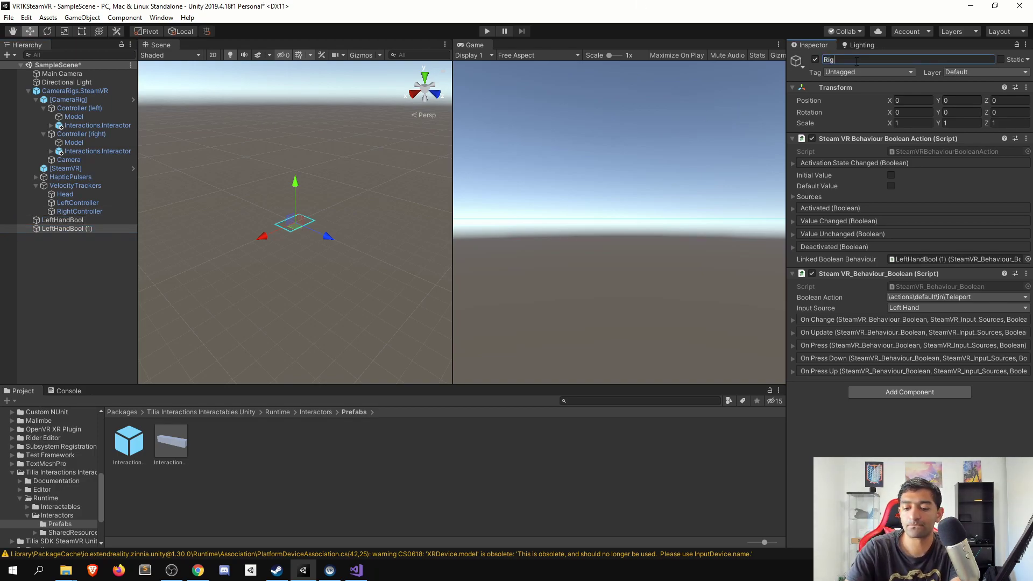
type("thHa")
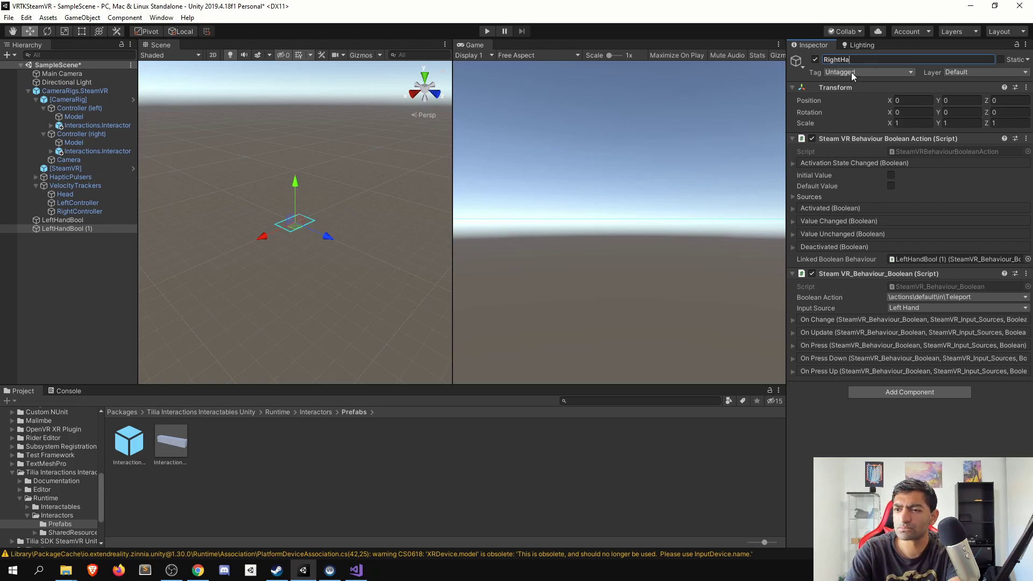
type("nd")
key("Return")
left_click(927, 308)
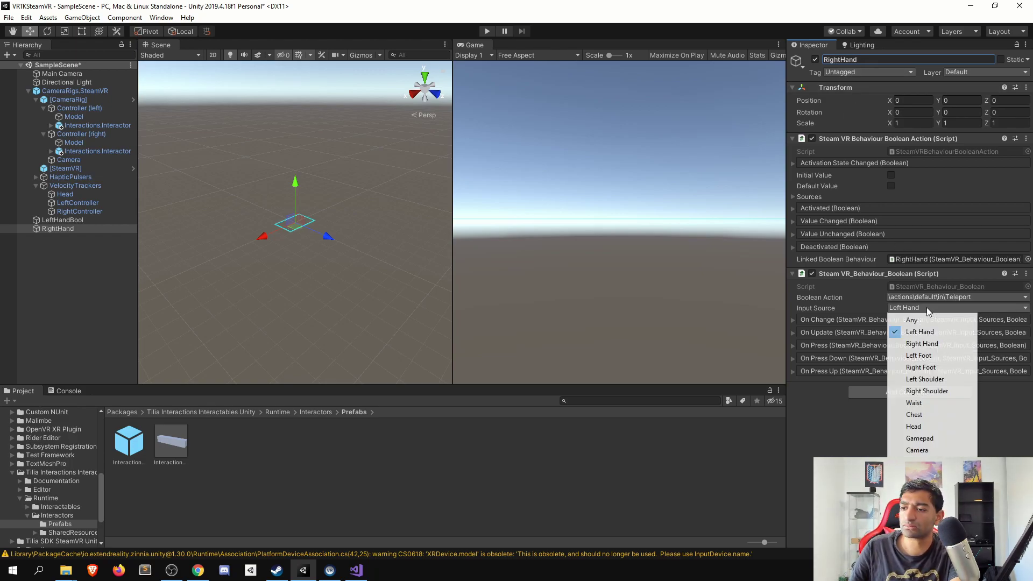
left_click(914, 344)
key("ctrl+s")
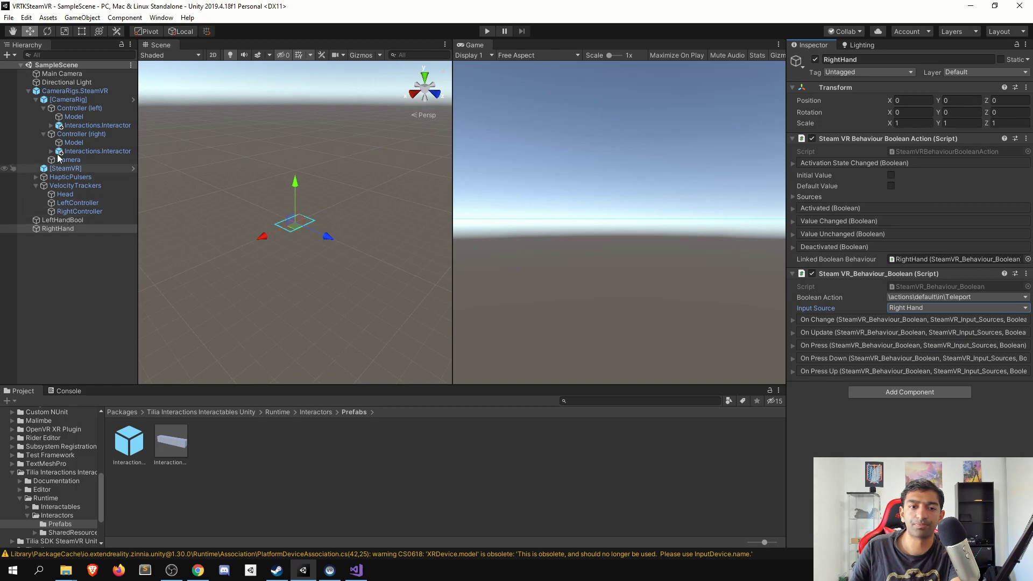
Step: Set RightHand as the Grab Action of the right controller's Interactions.Interactor and save the scene
left_click(73, 116)
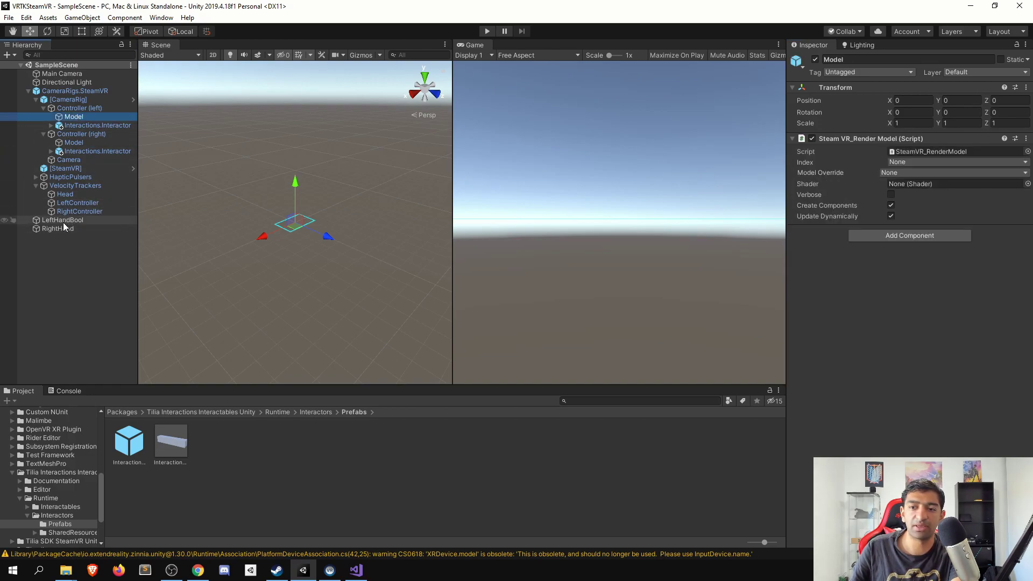
left_click_drag(86, 124, 953, 197)
left_click(81, 152)
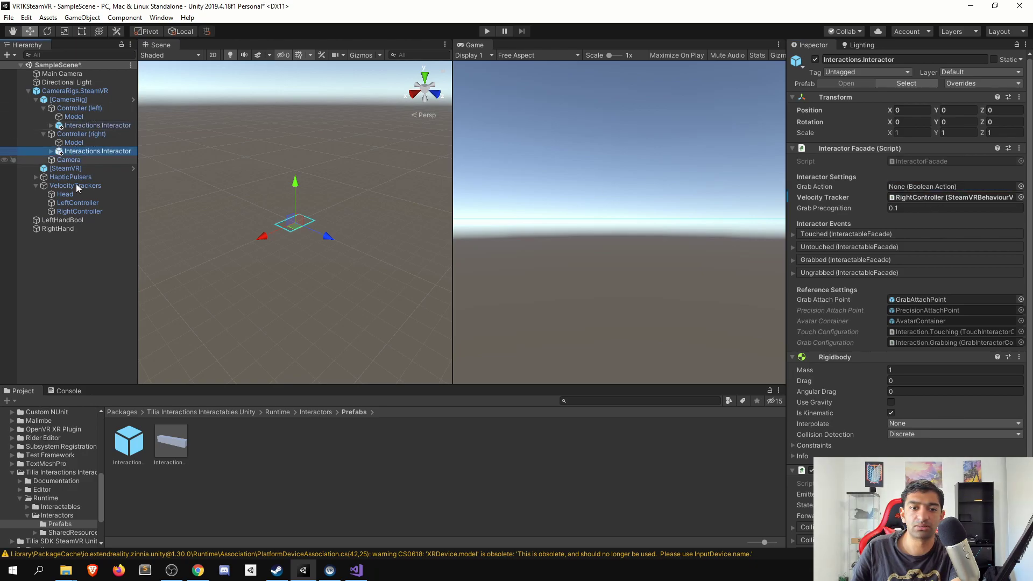
left_click_drag(58, 229, 904, 189)
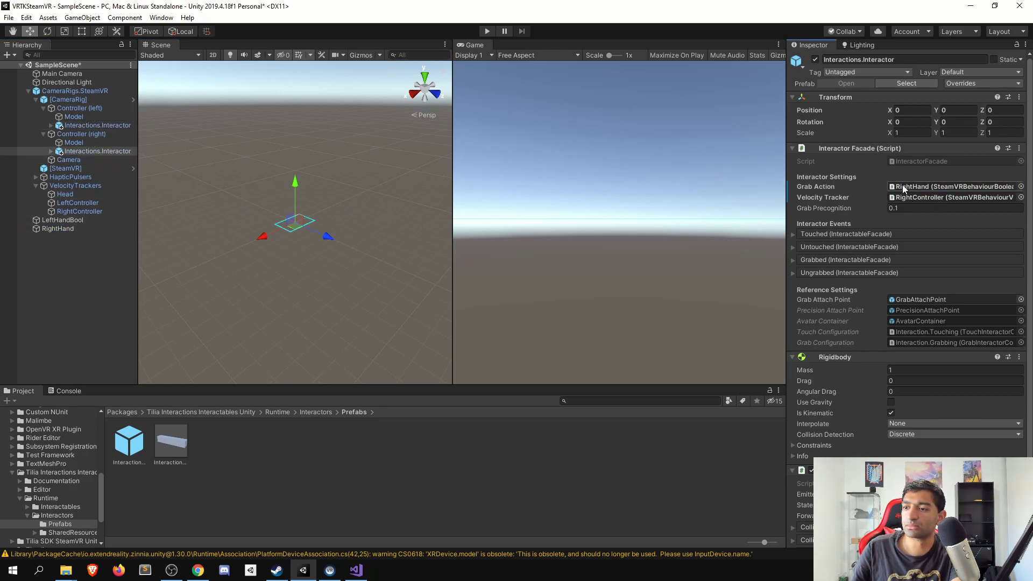
key("ctrl+s")
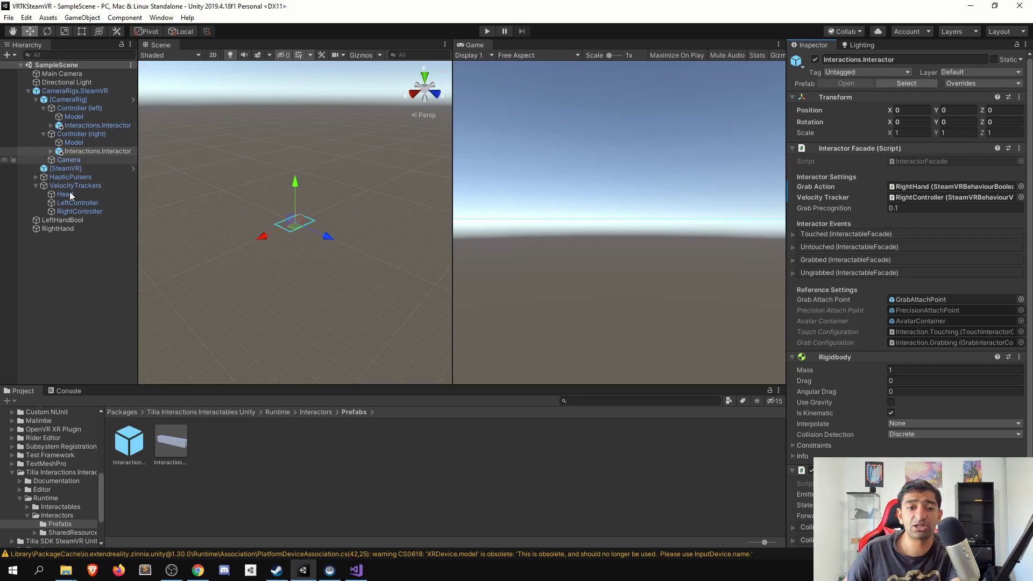
Step: Add the Interactions.Interactable cube to the scene, moving it back and raising it high
left_click(61, 506)
left_click_drag(164, 446, 97, 322)
left_click_drag(323, 238, 307, 223)
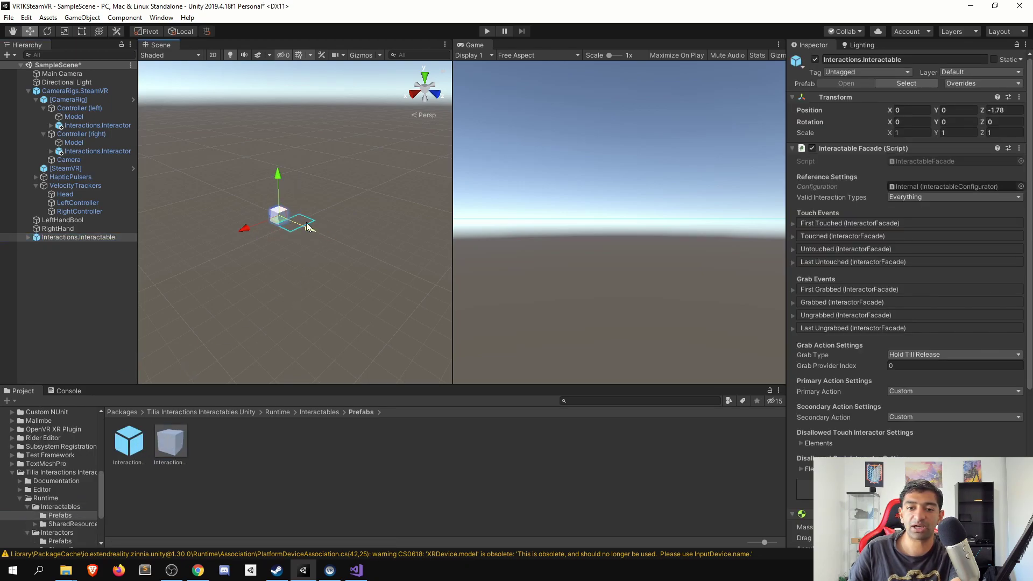
left_click_drag(278, 186, 276, 161)
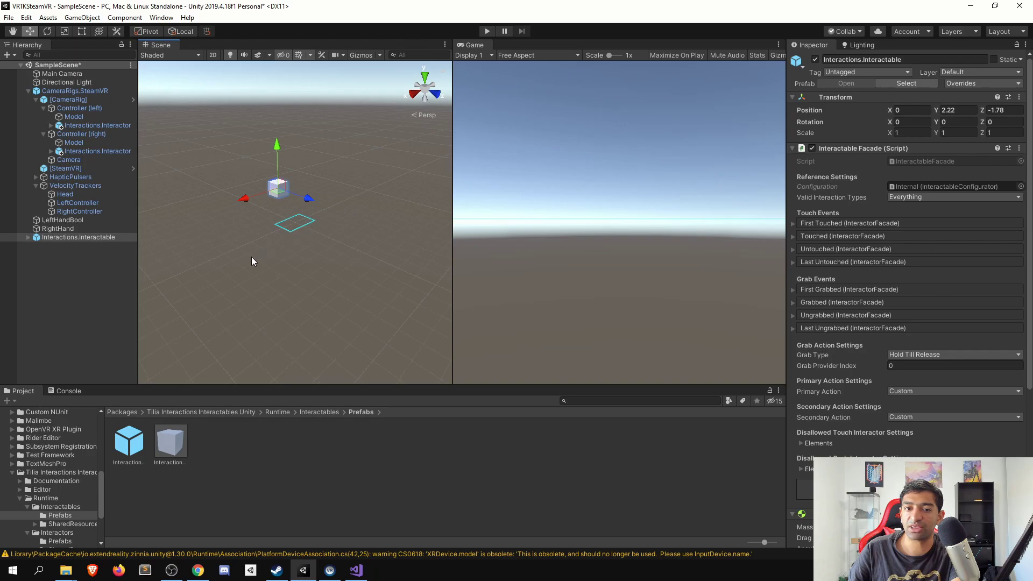
Step: Add a 3D Object > Plane as the ground and save the scene
right_click(49, 268)
mouse_move(118, 402)
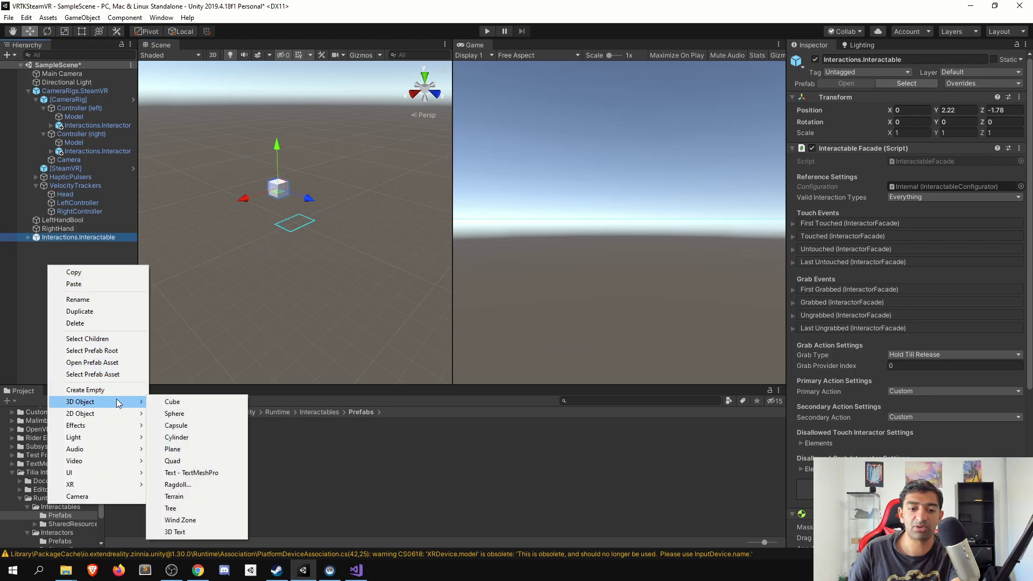
left_click(177, 450)
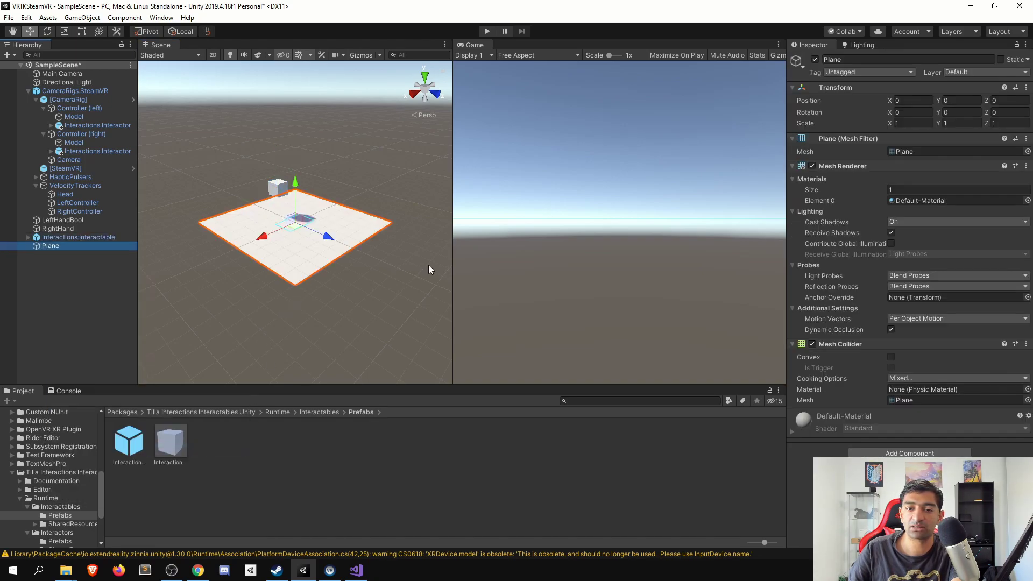
key("ctrl+s")
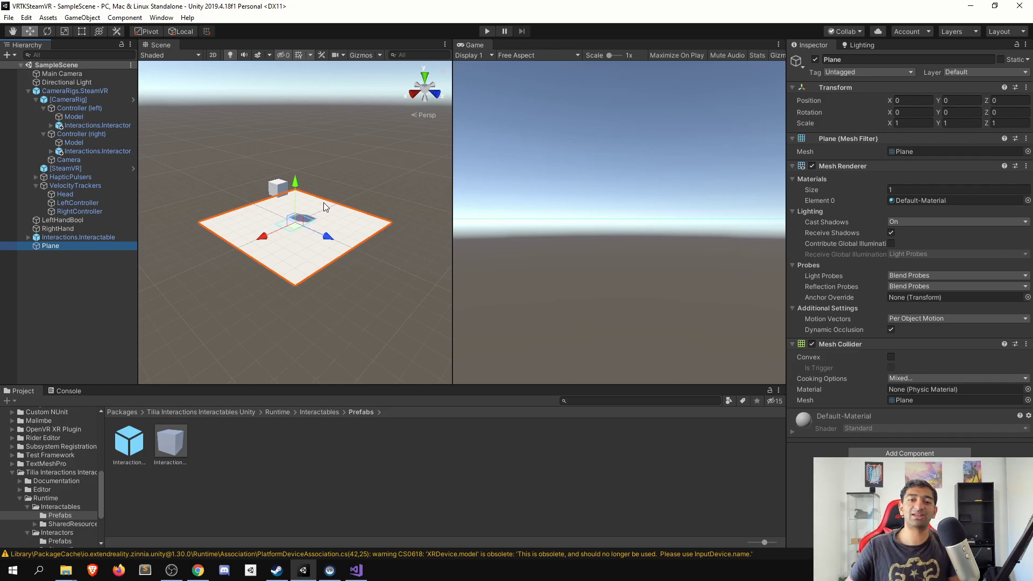
Step: Scale the interactable cube to 0.5 on X, Y and Z and save the scene
left_click(79, 238)
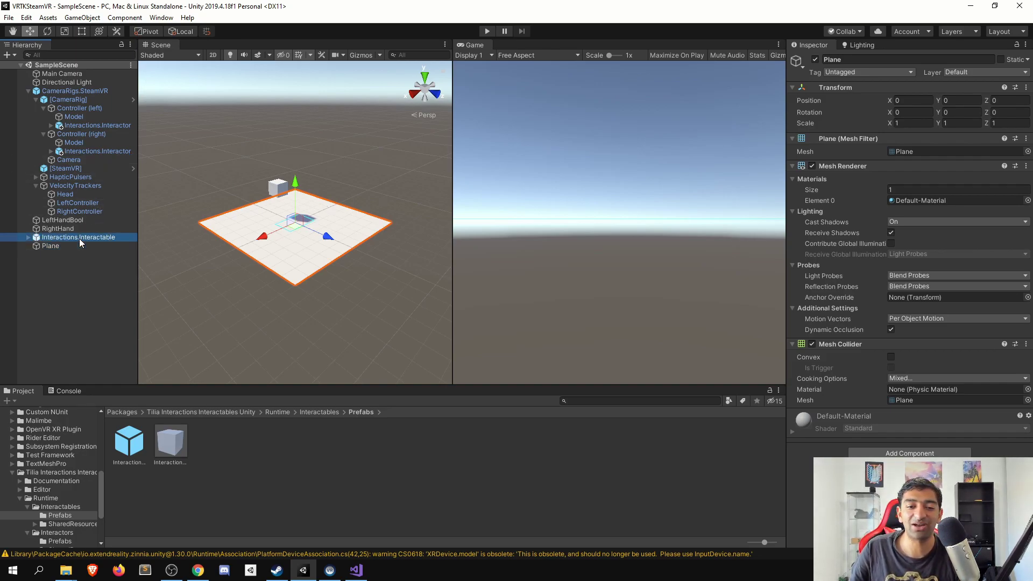
left_click(967, 110)
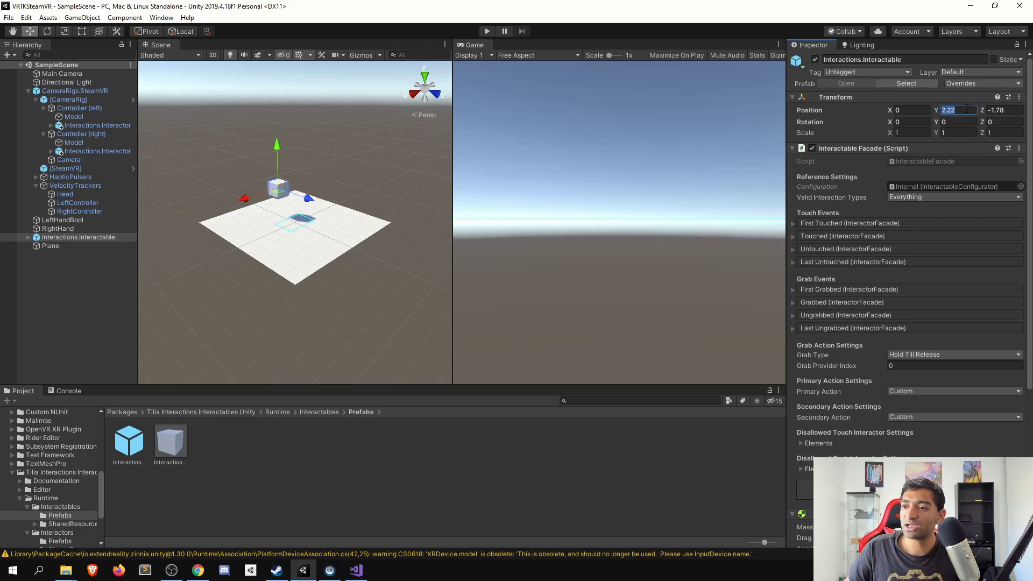
left_click(923, 134)
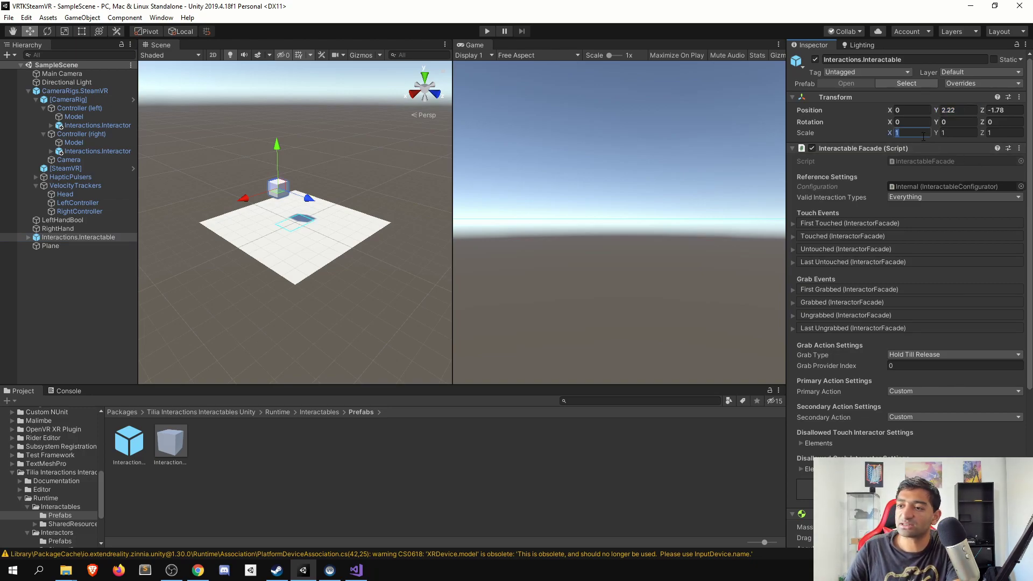
type("0.5")
key("Tab")
type("0")
key("Tab")
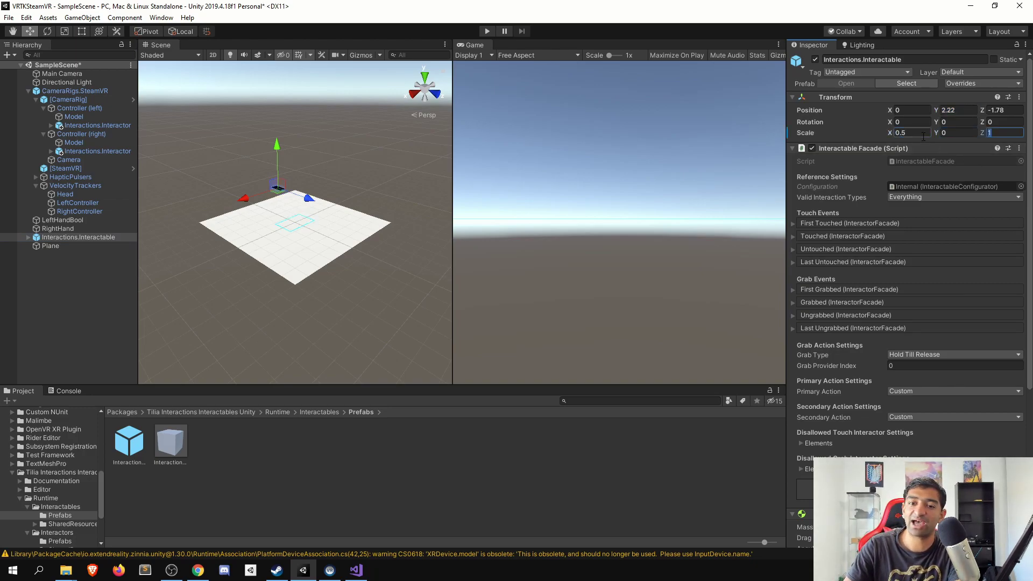
type(".5")
left_click(966, 132)
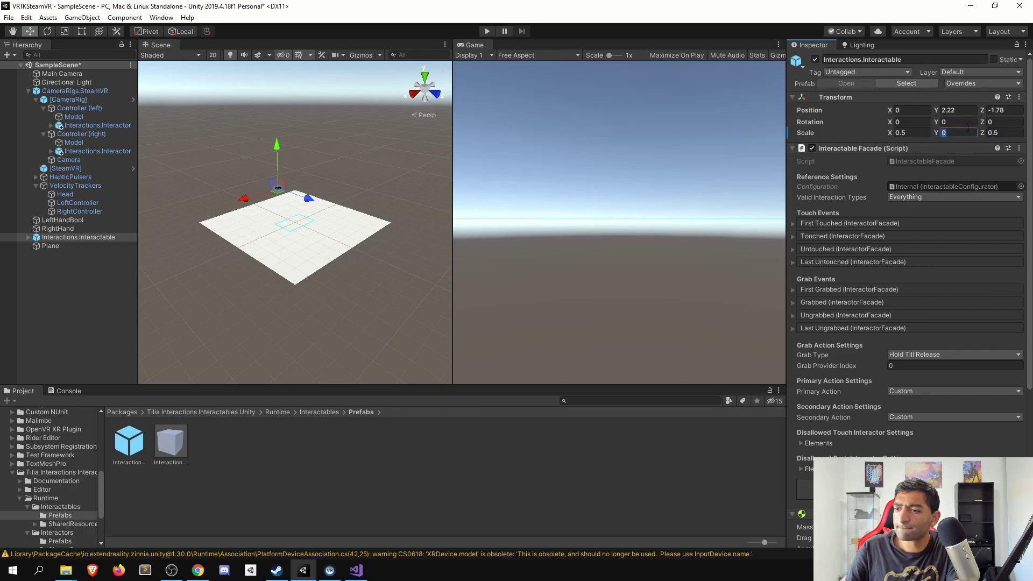
type("0.5")
key("ctrl+s")
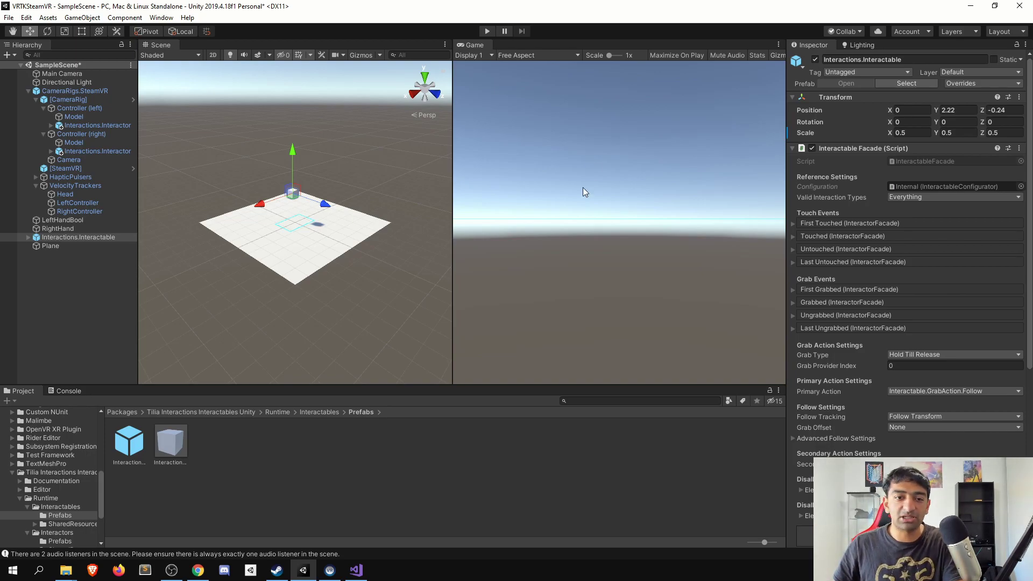
Step: Review the left interactor and RightHand action settings, then reselect the interactable cube
left_click(86, 125)
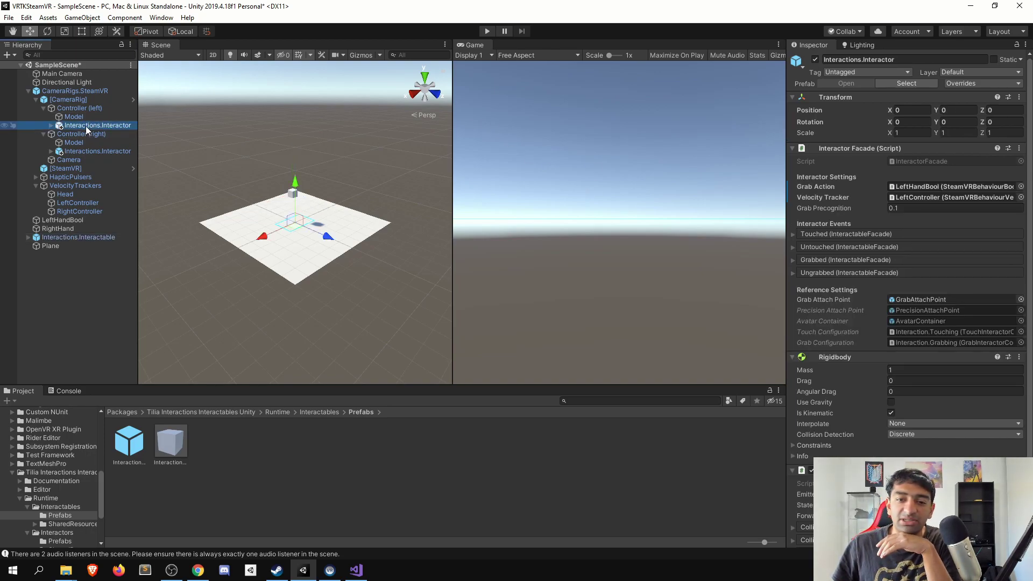
left_click(83, 229)
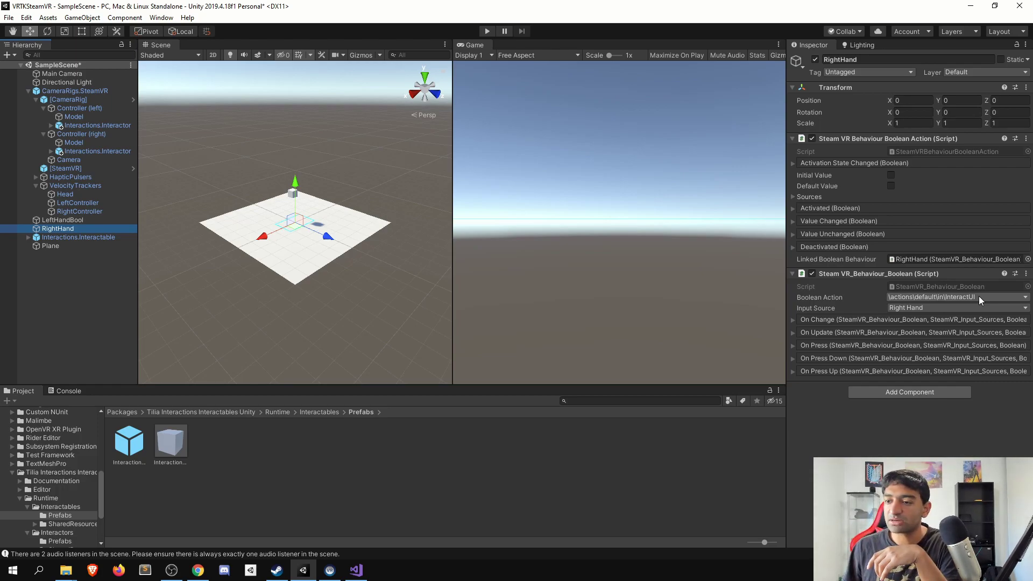
left_click(80, 237)
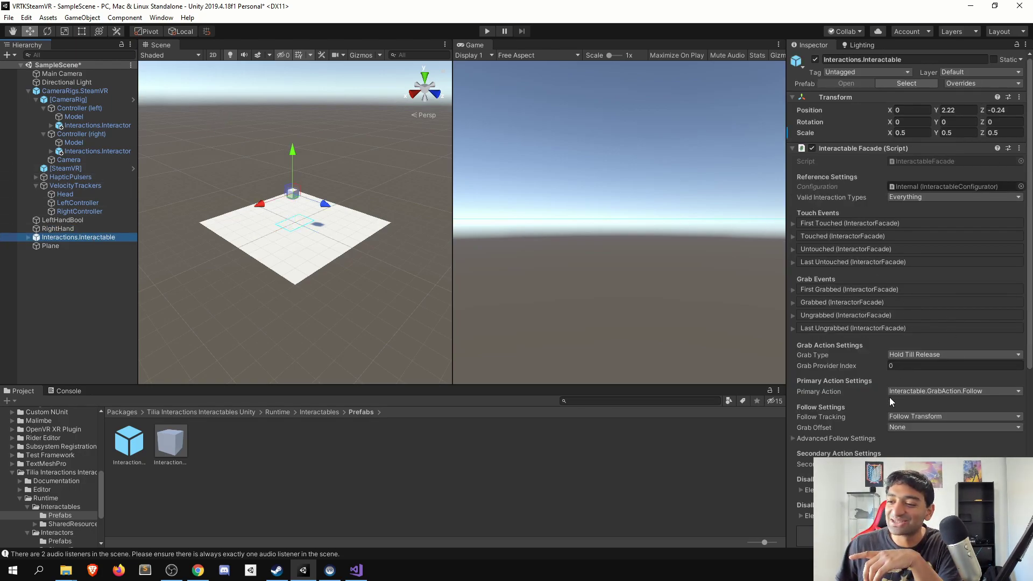
scroll(896, 413, "down", 6)
scroll(886, 390, "up", 3)
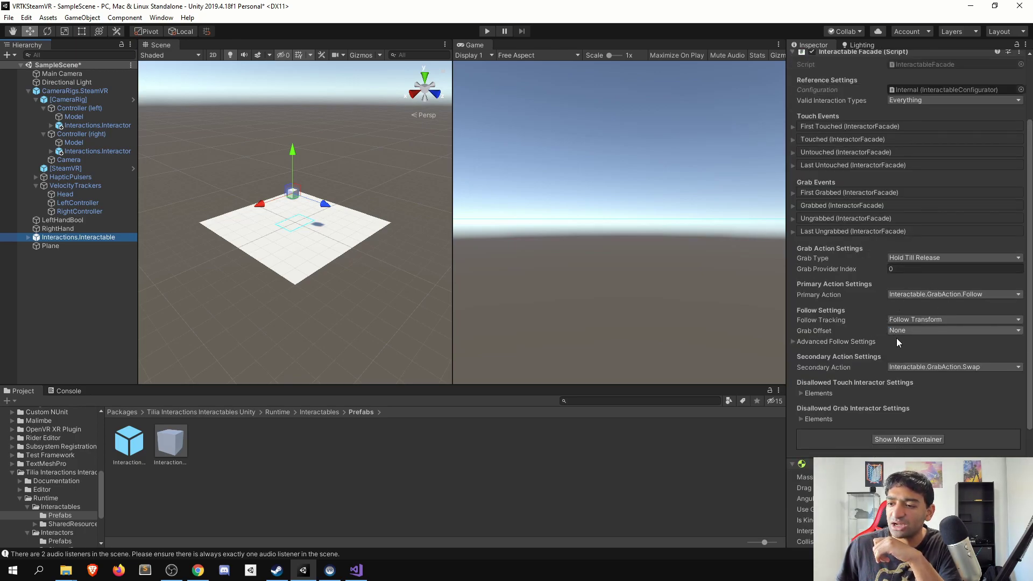
left_click(928, 297)
left_click(932, 331)
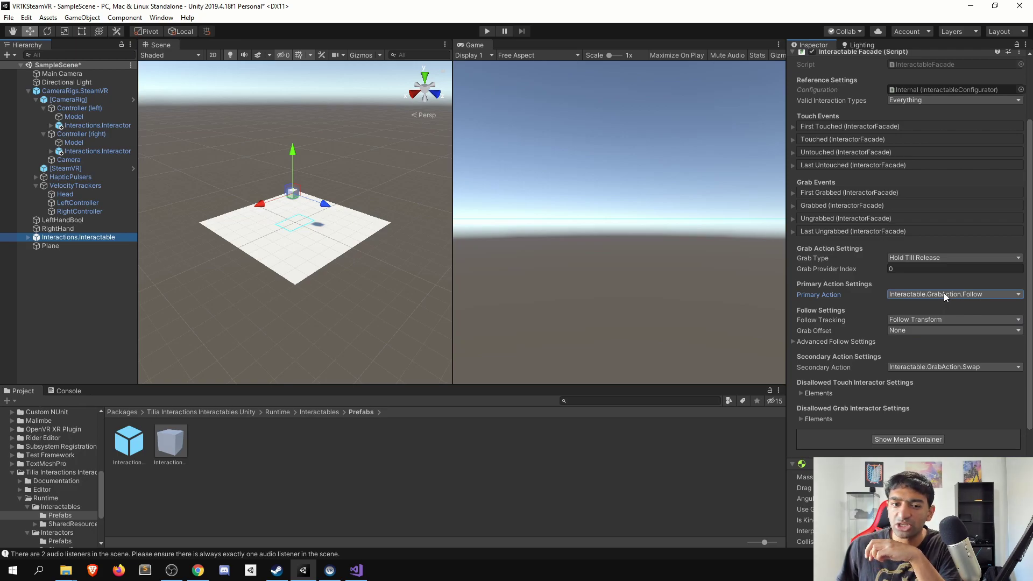
left_click(945, 366)
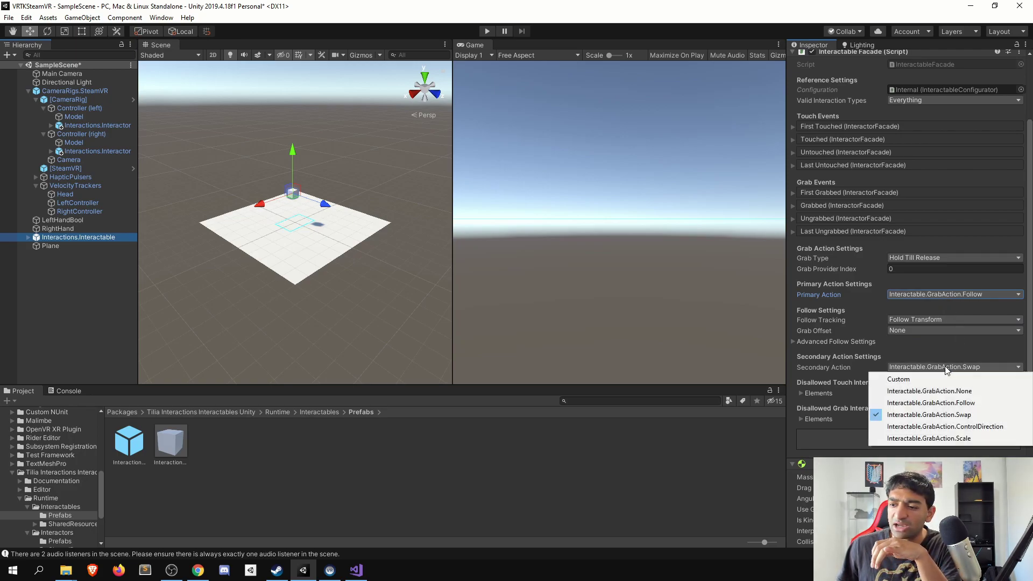
left_click(977, 414)
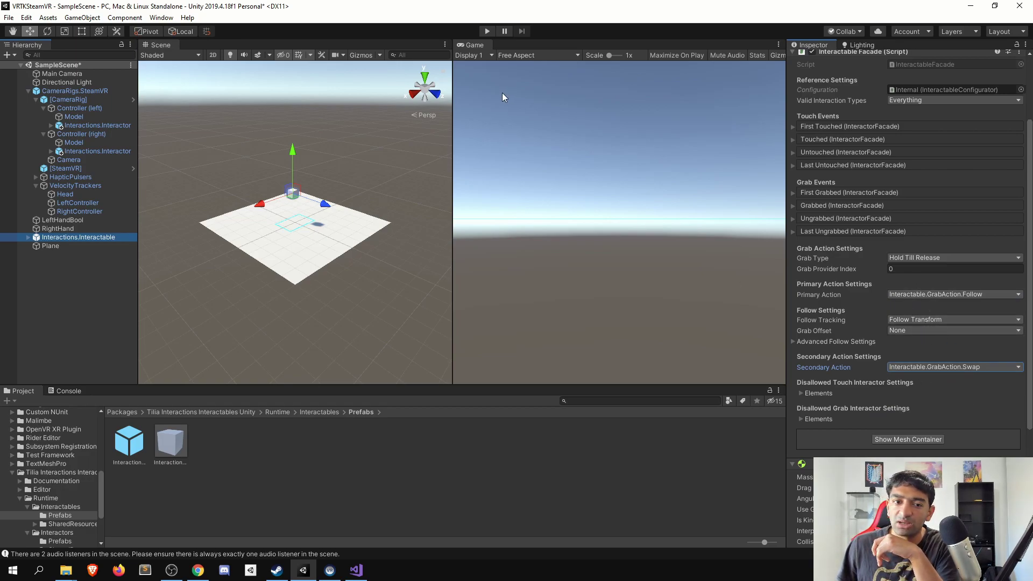
left_click(481, 35)
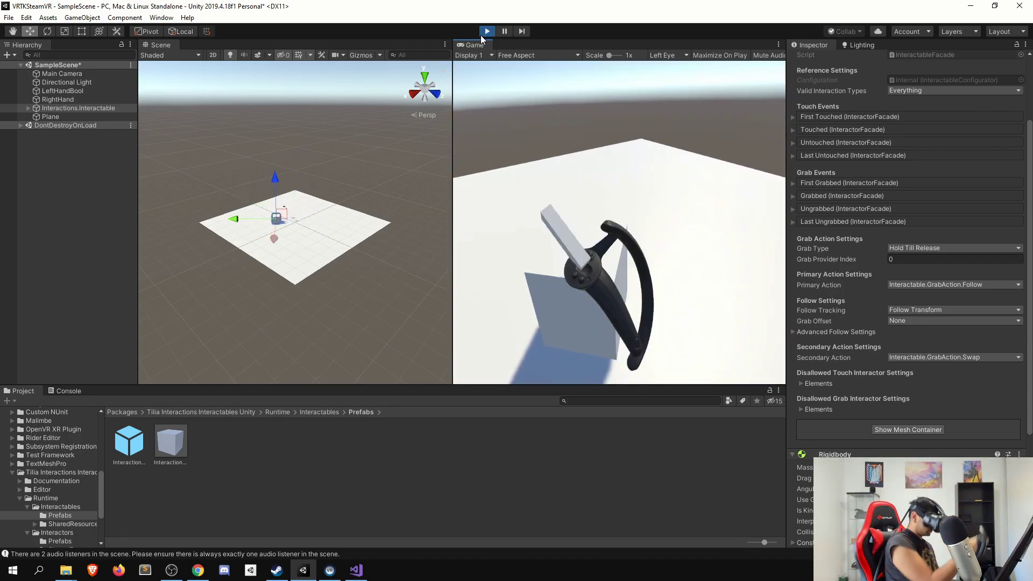
left_click(487, 34)
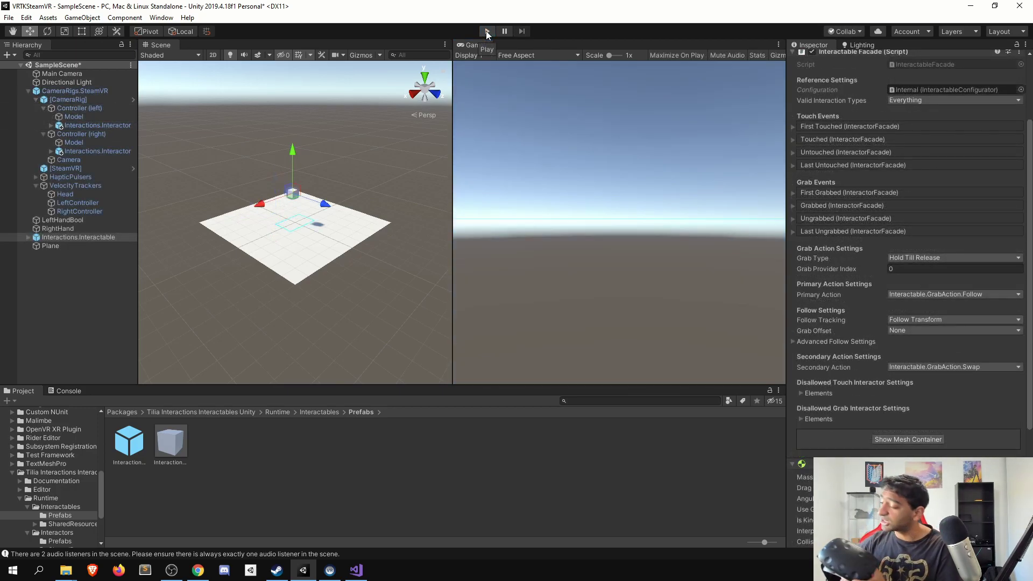